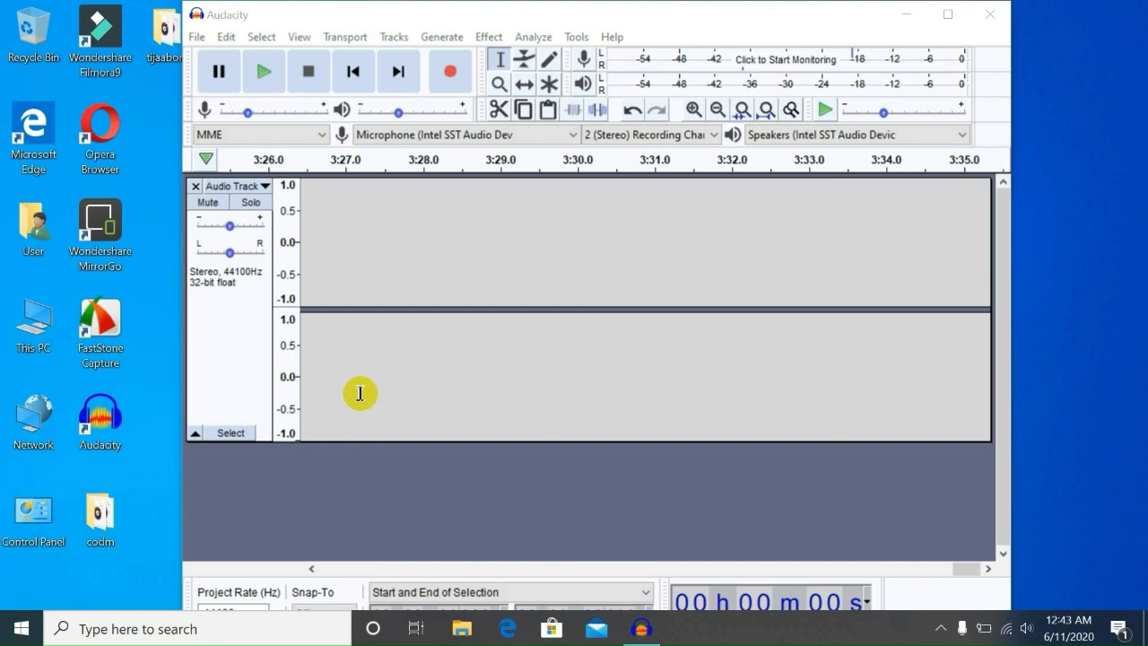
click(415, 231)
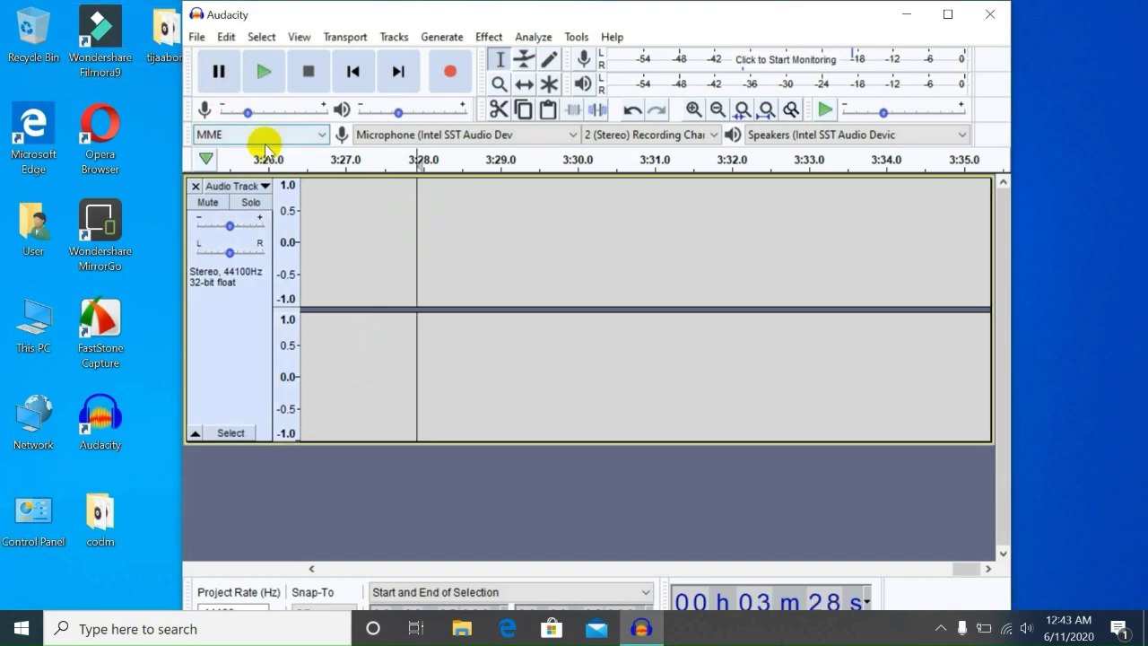
click(318, 170)
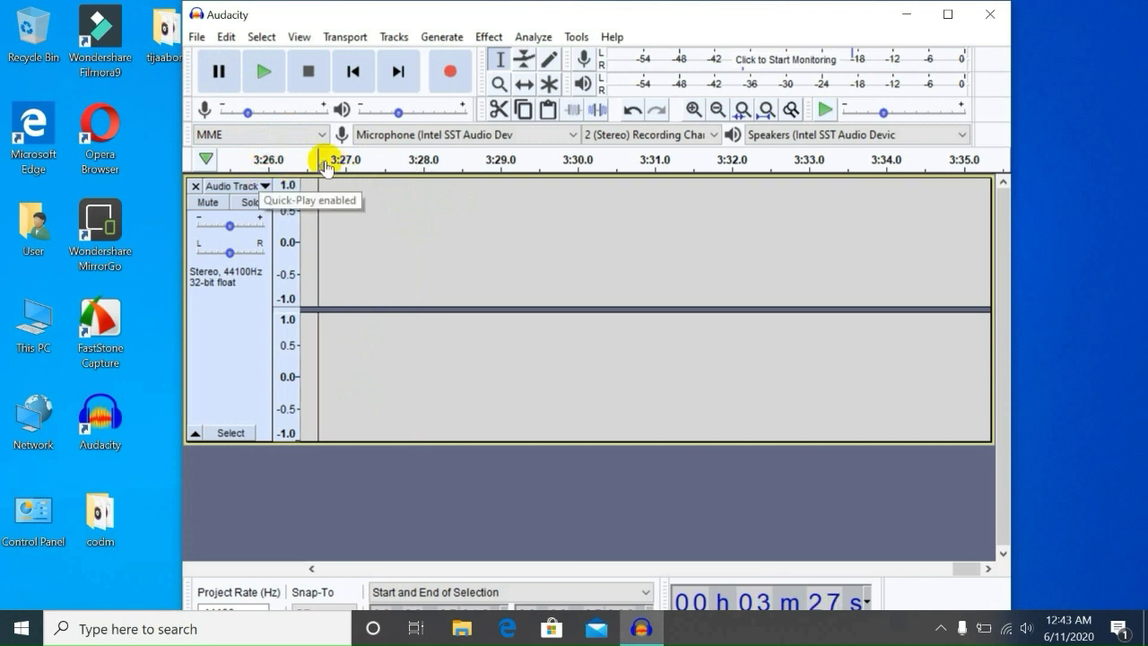
click(296, 161)
click(302, 180)
- Import the audio file AudioRecord_30 from the tijaabom folder into the project
click(193, 40)
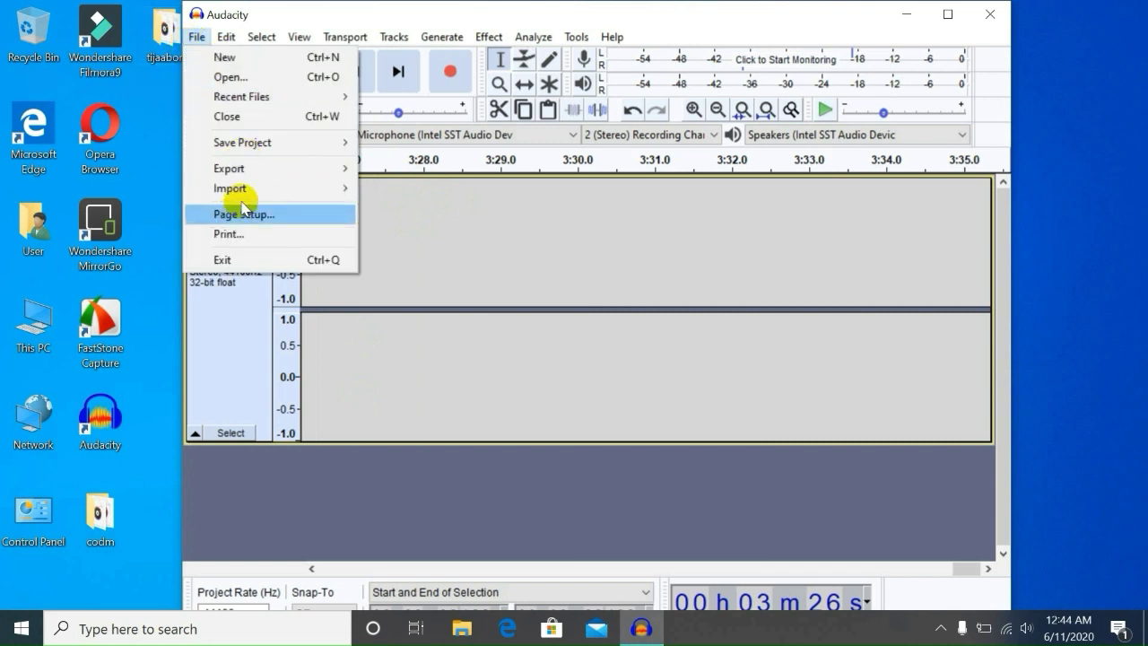
mouse_move(281, 189)
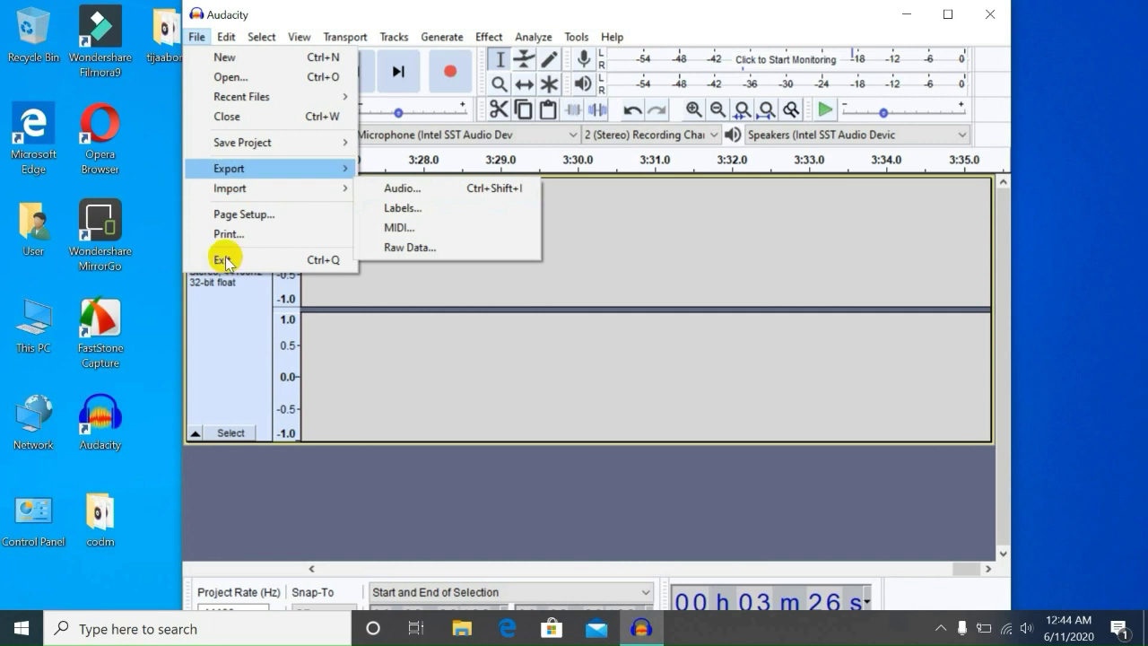
mouse_move(199, 188)
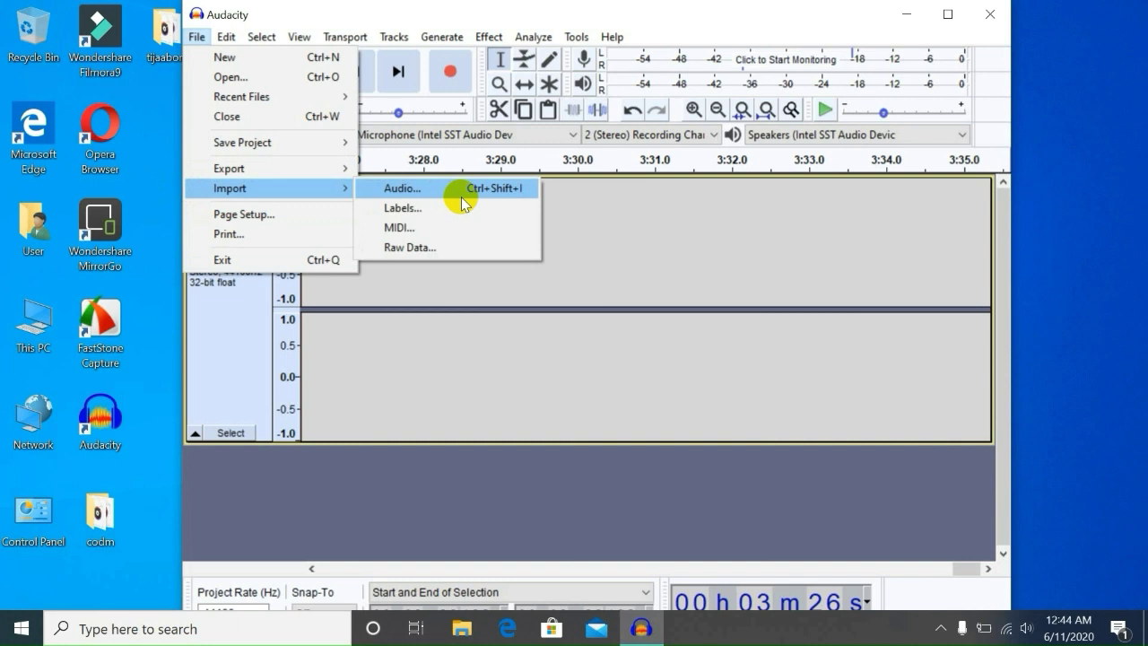
click(458, 196)
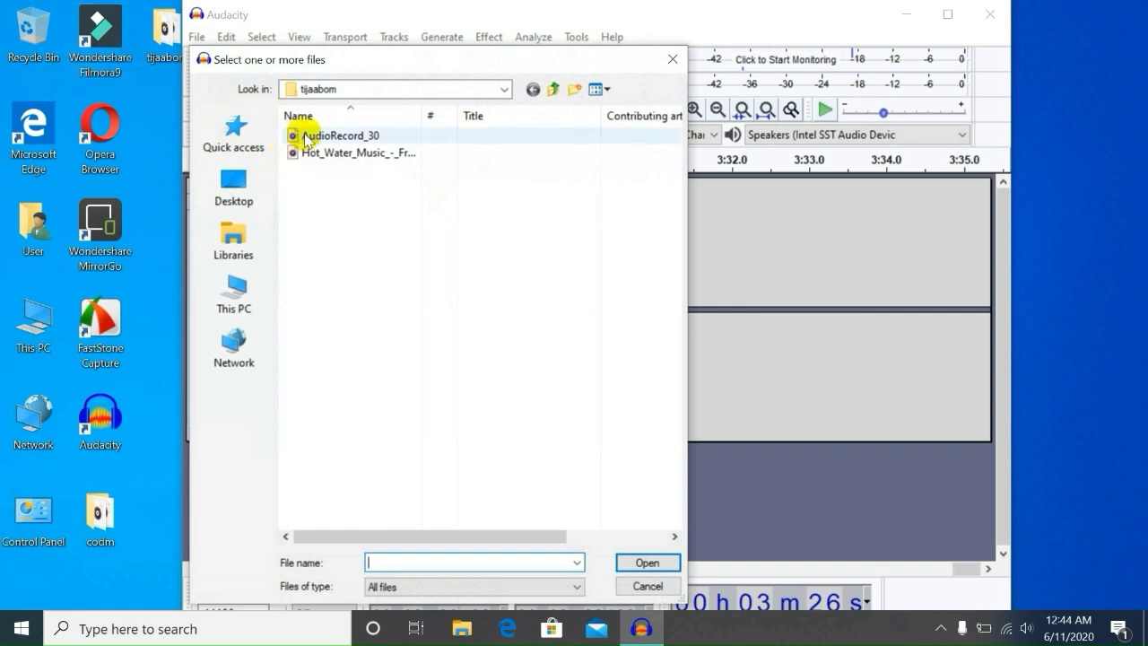
click(365, 140)
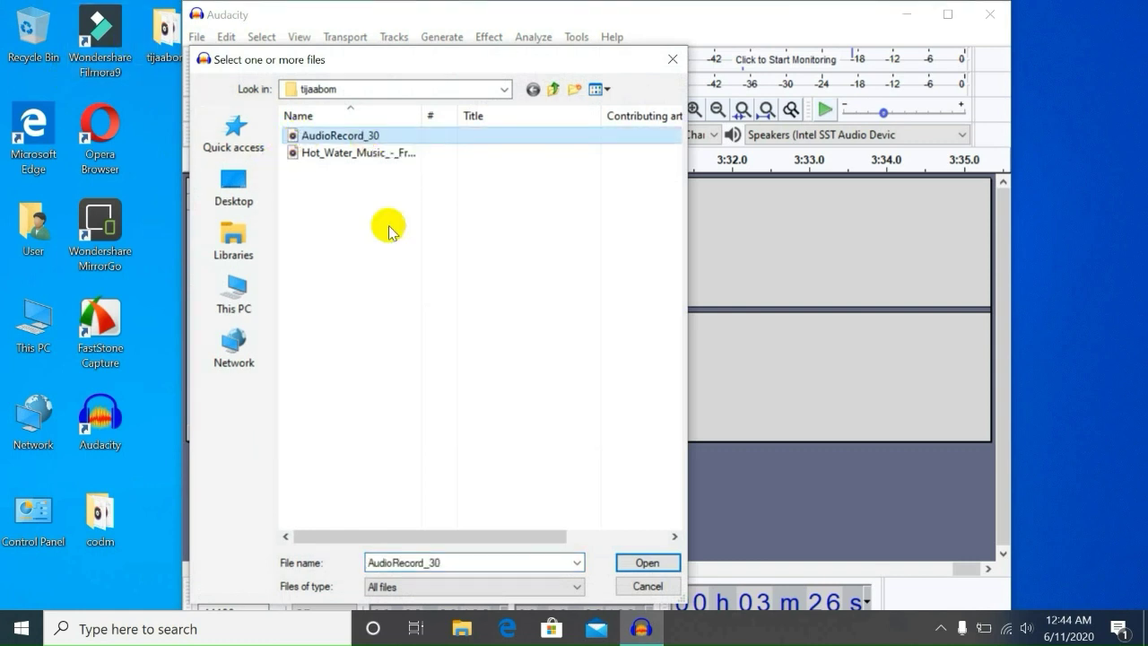
click(644, 565)
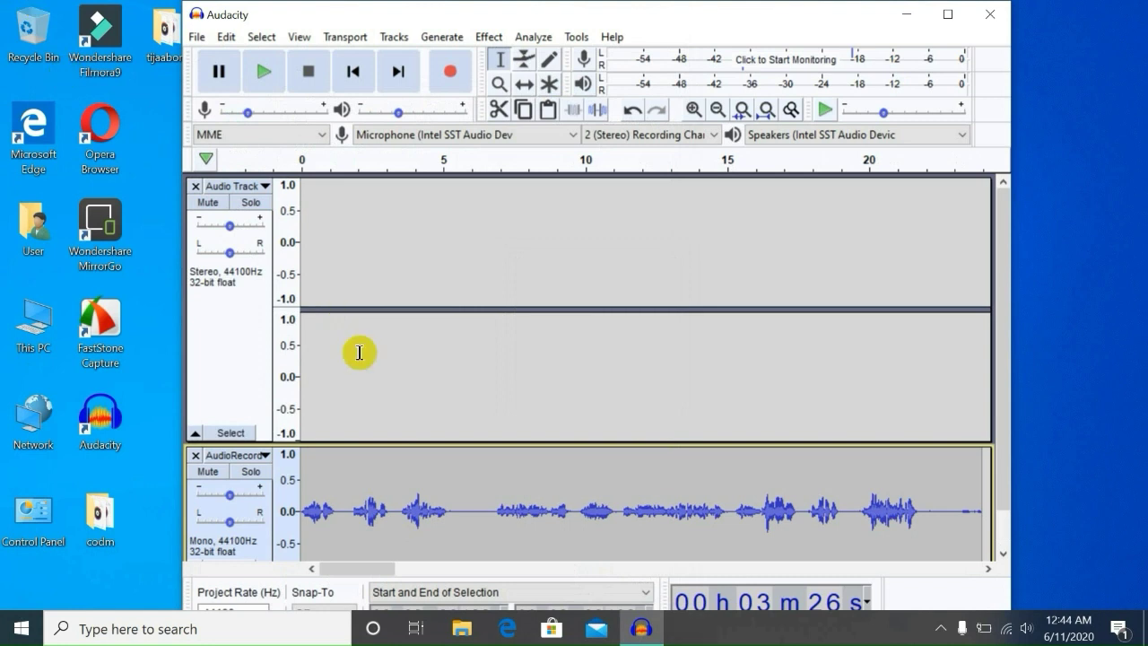
scroll(359, 352, down, 1)
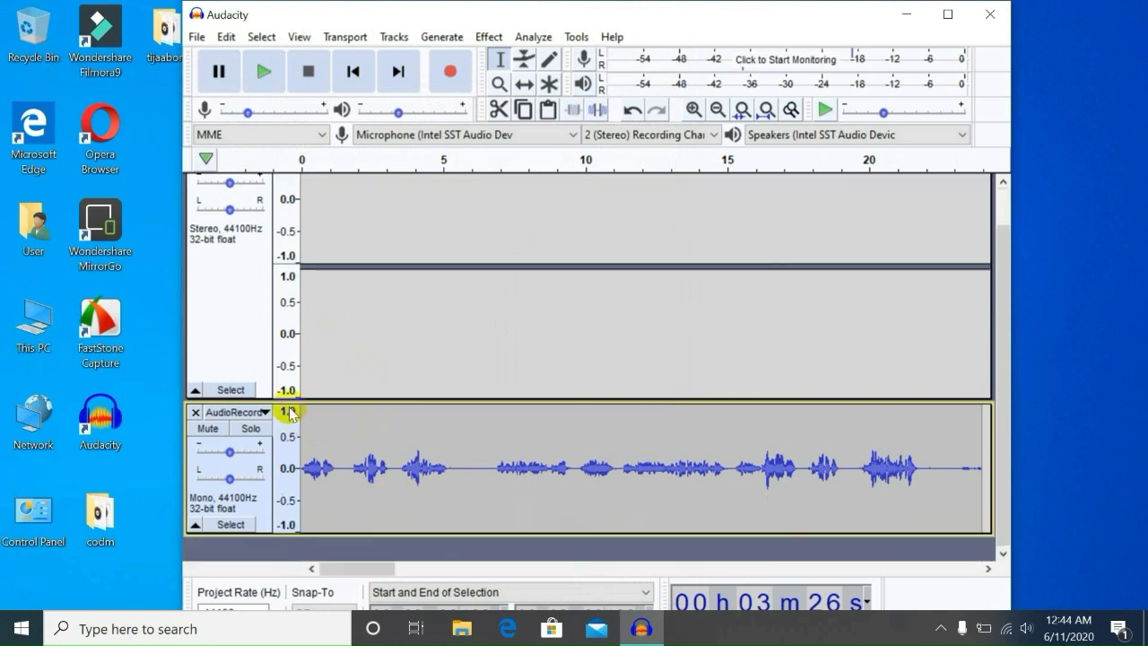
click(426, 418)
scroll(436, 273, up, 1)
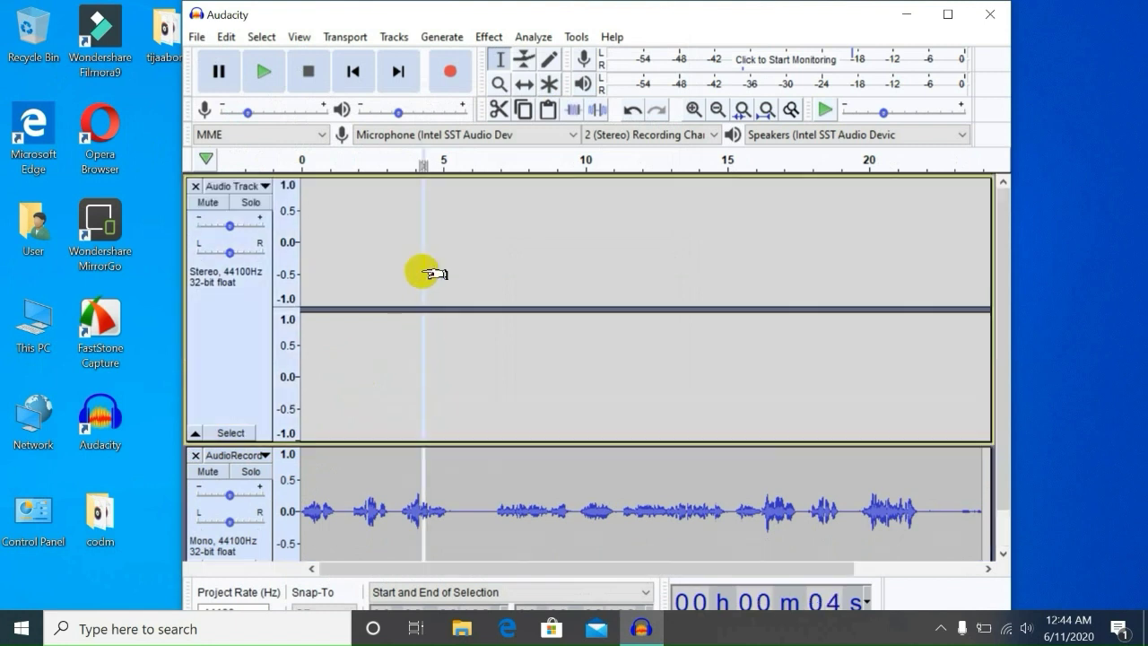
click(467, 328)
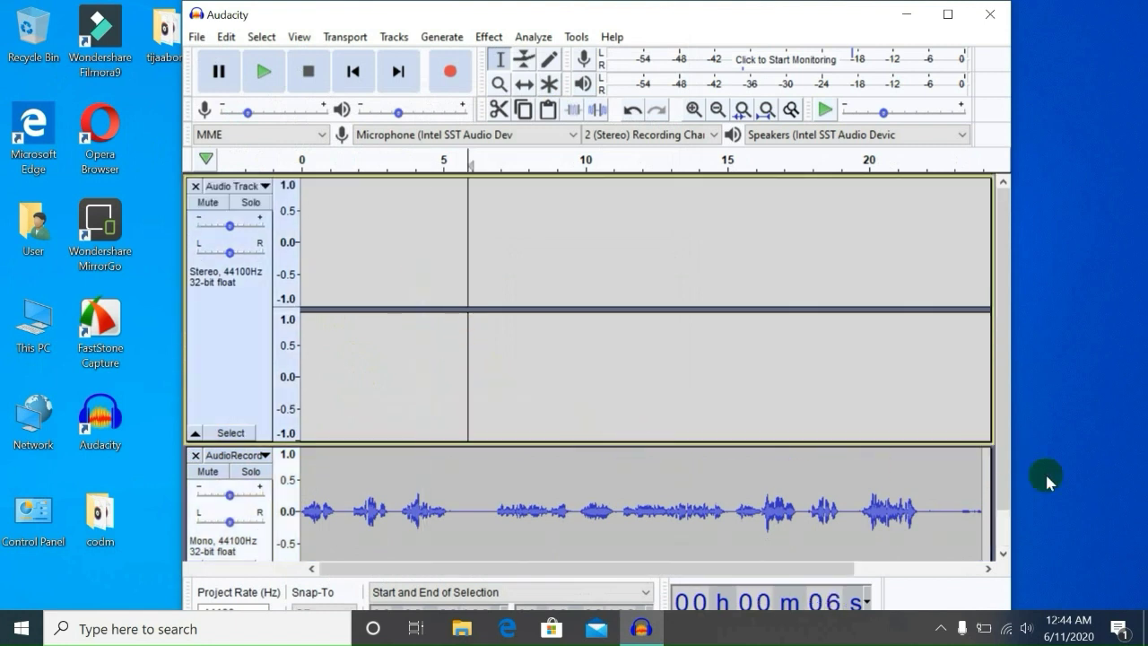
scroll(318, 368, down, 1)
scroll(319, 369, up, 1)
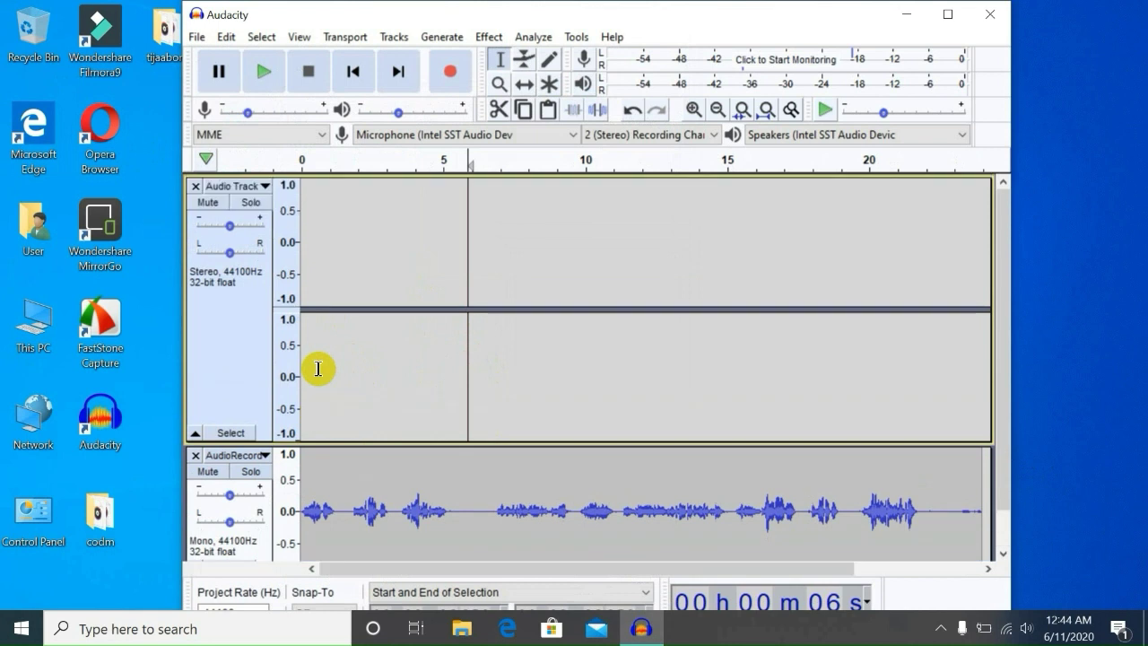
- Import the Hot_Water_Music_-_Free_Radio_Gainesville audio file from the tijaabom folder as another track
click(196, 36)
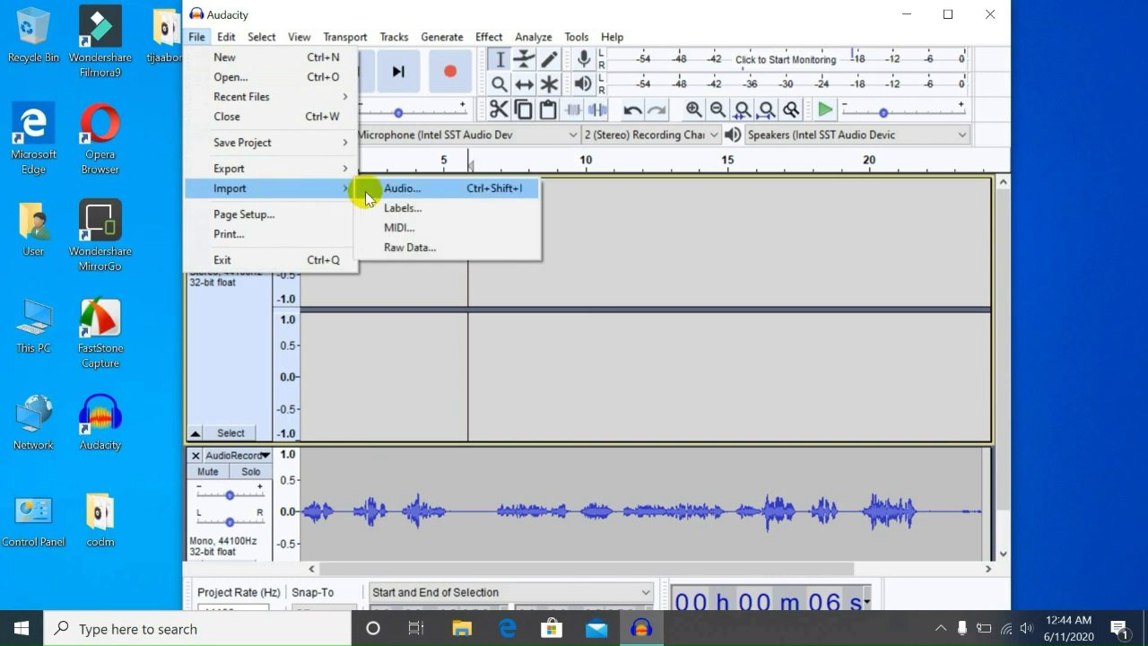
click(425, 188)
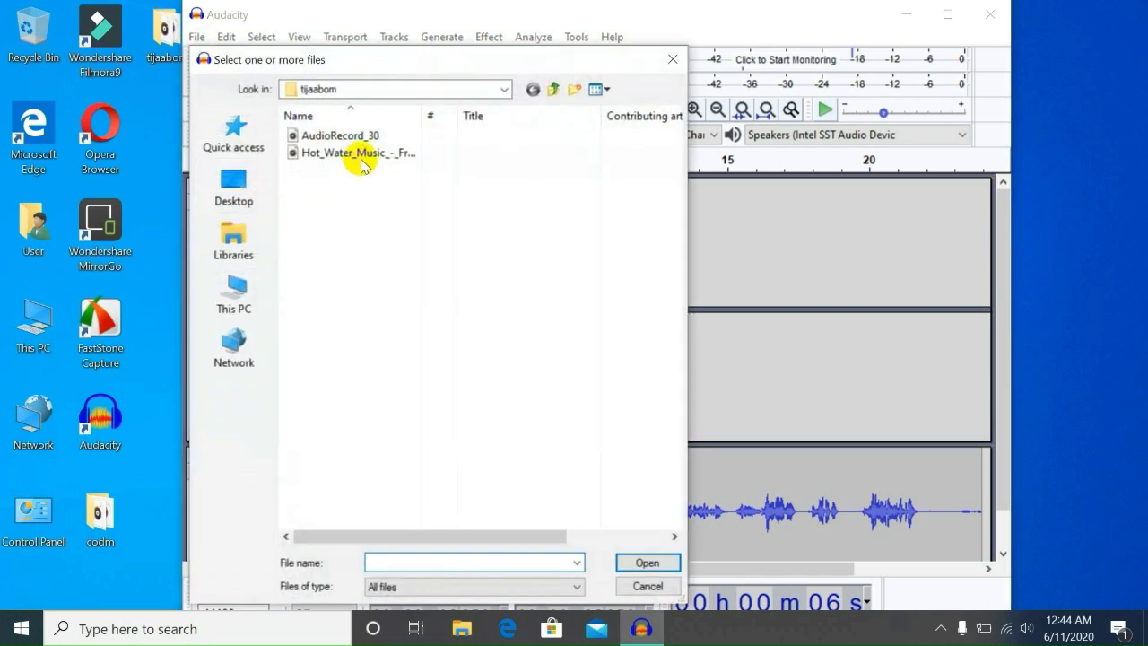
click(361, 155)
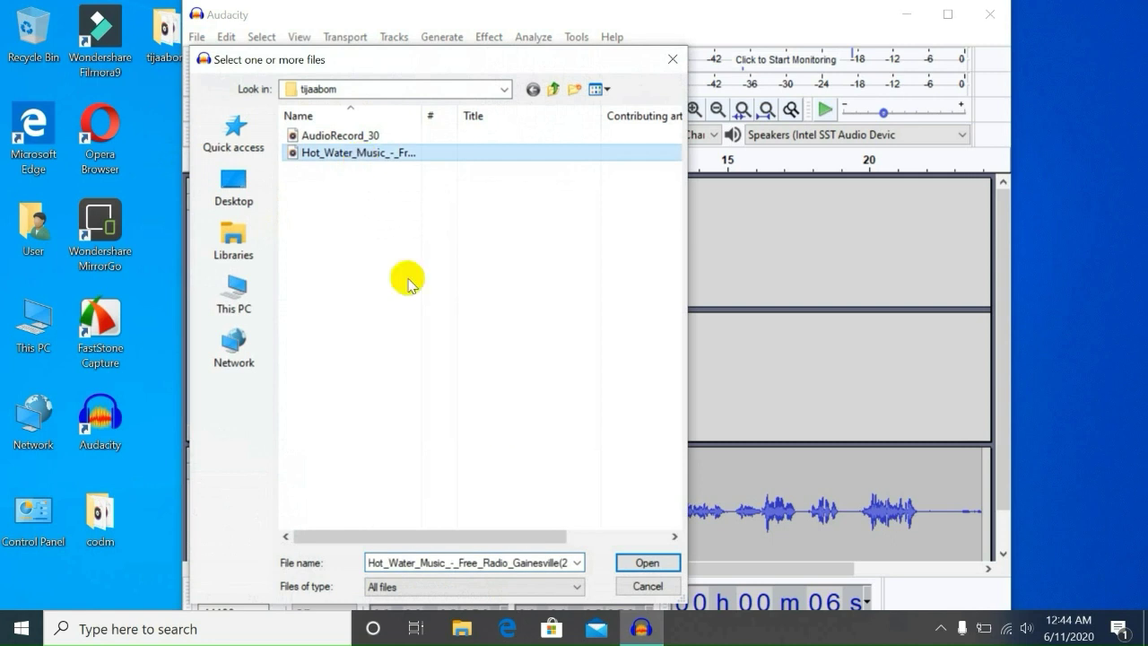
click(648, 563)
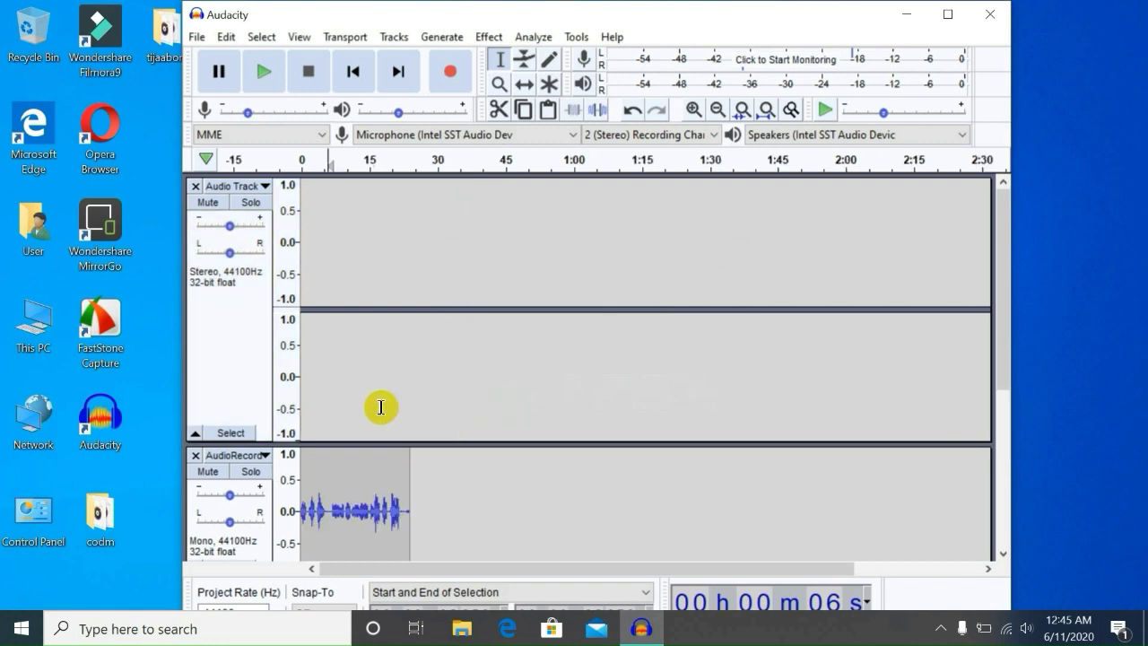
- Shift the AudioRecord clip along its track with the Time Shift tool so it starts at about 16 seconds
scroll(484, 475, down, 1)
scroll(484, 475, down, 3)
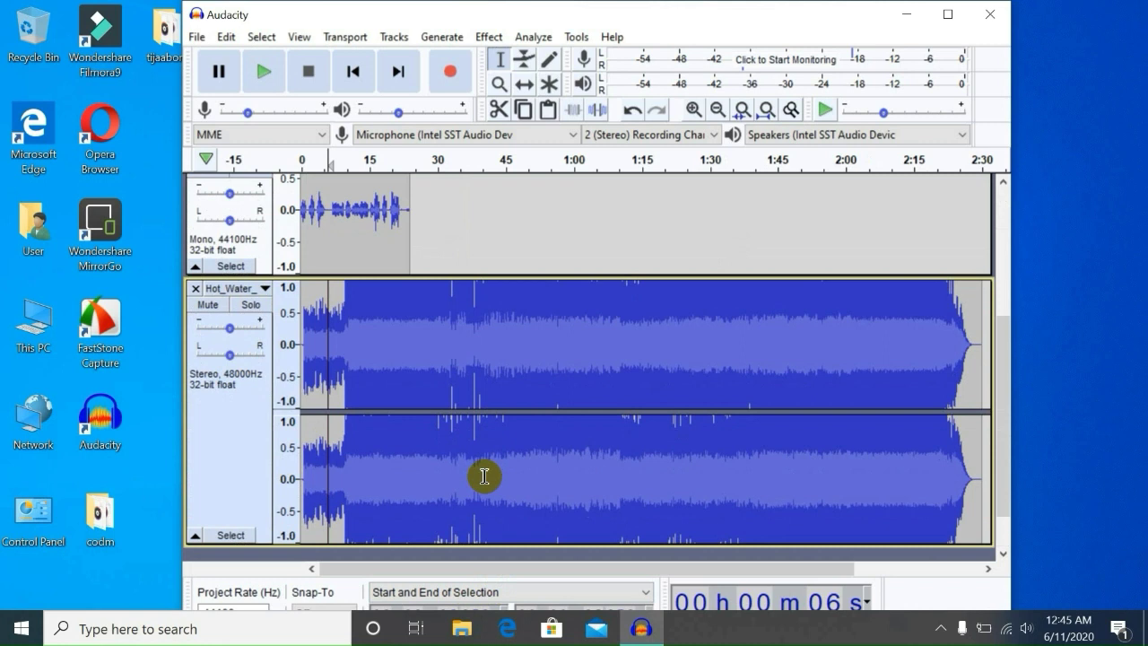
scroll(484, 476, up, 3)
scroll(484, 475, down, 3)
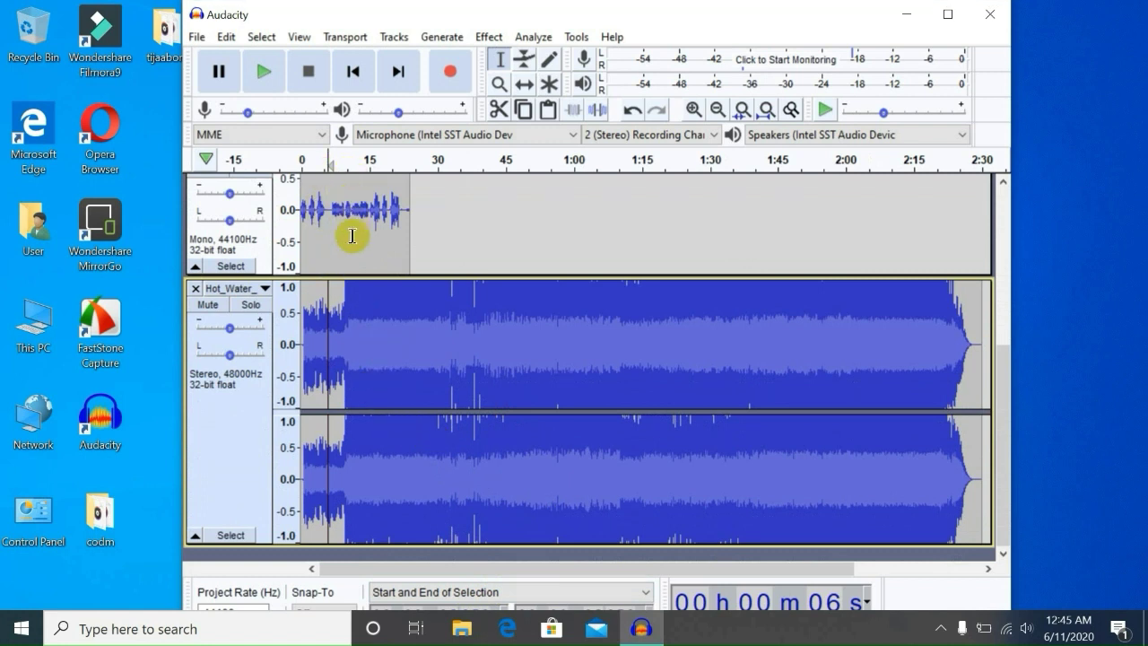
click(525, 88)
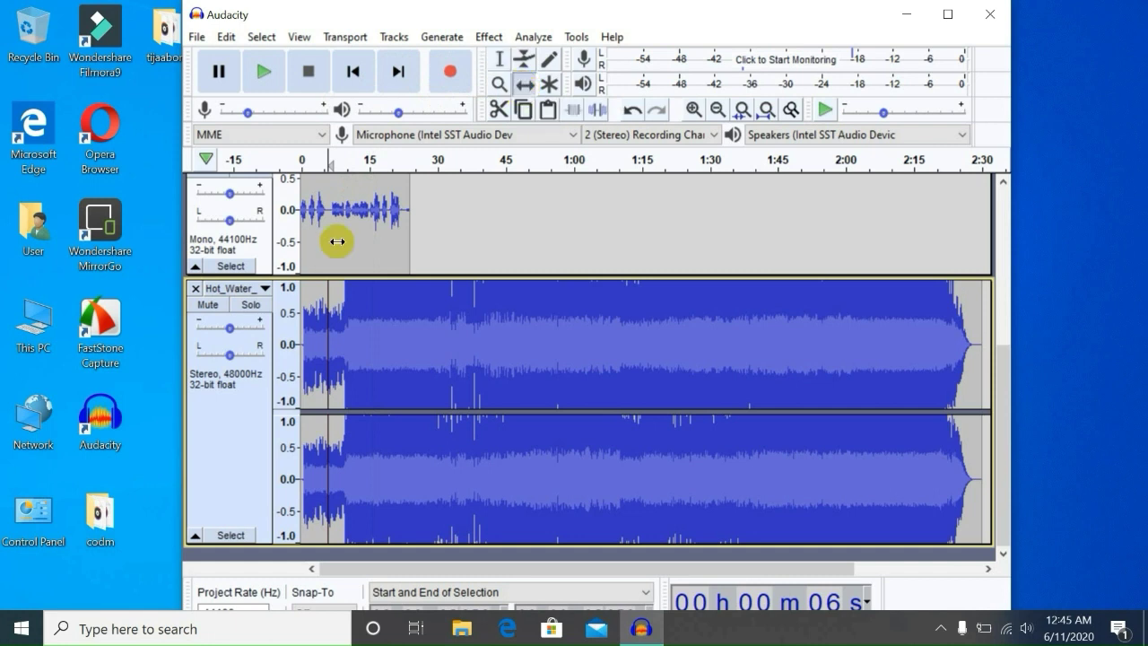
drag(330, 224, 406, 224)
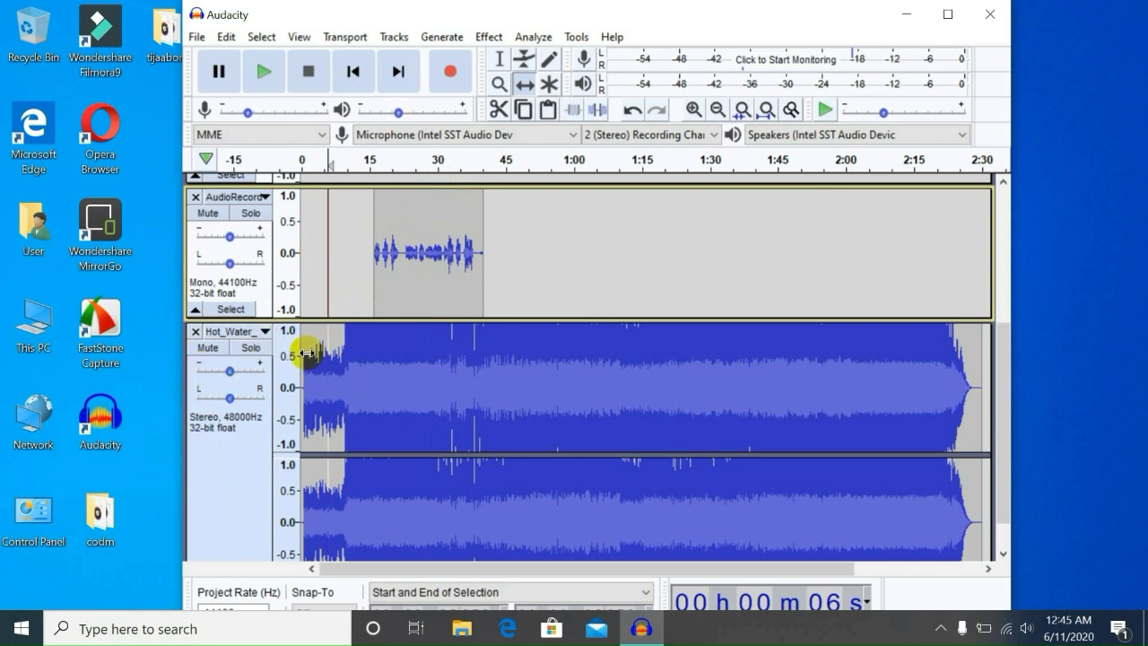
- Mute the AudioRecord track and listen to the music from the beginning, pausing at about 21 seconds
click(207, 215)
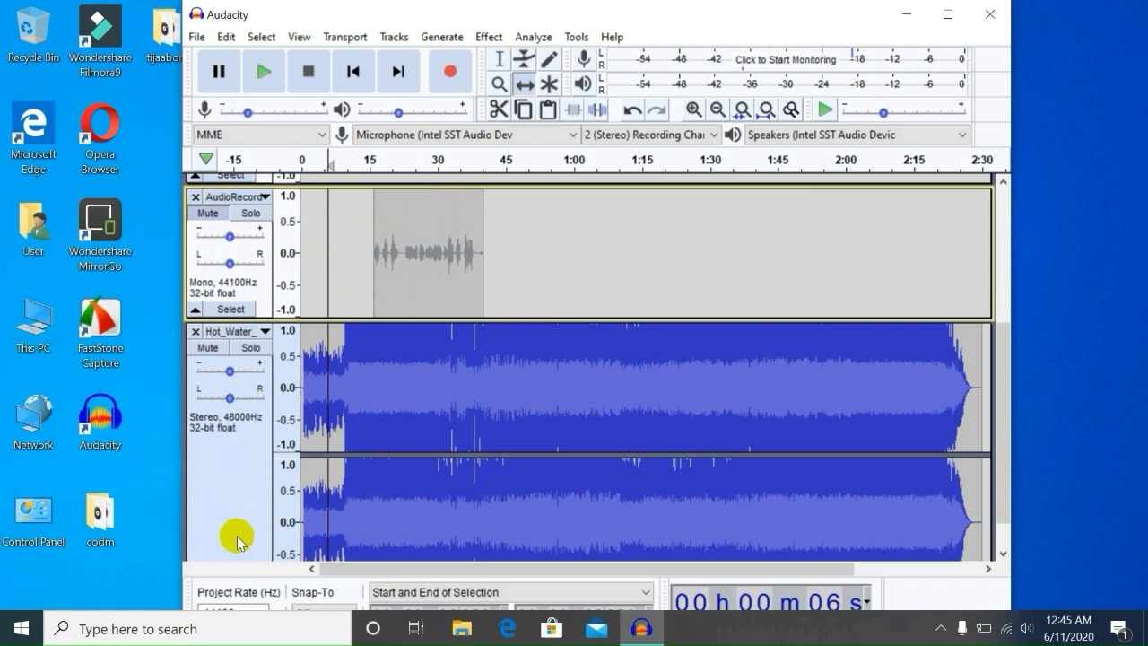
click(329, 163)
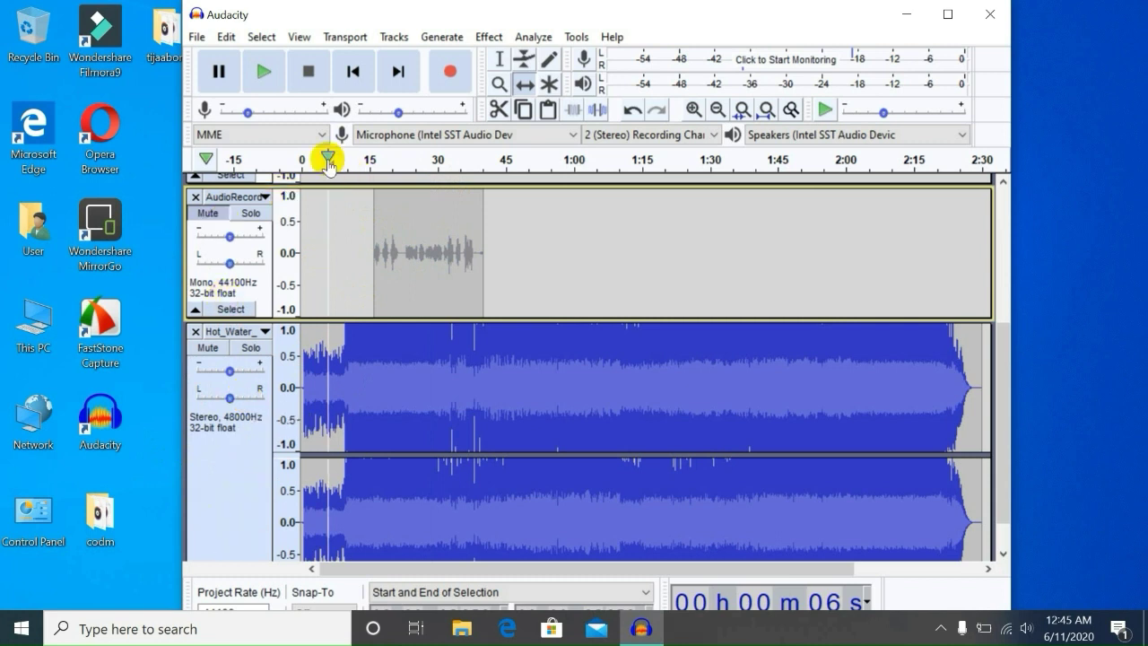
click(297, 160)
click(296, 164)
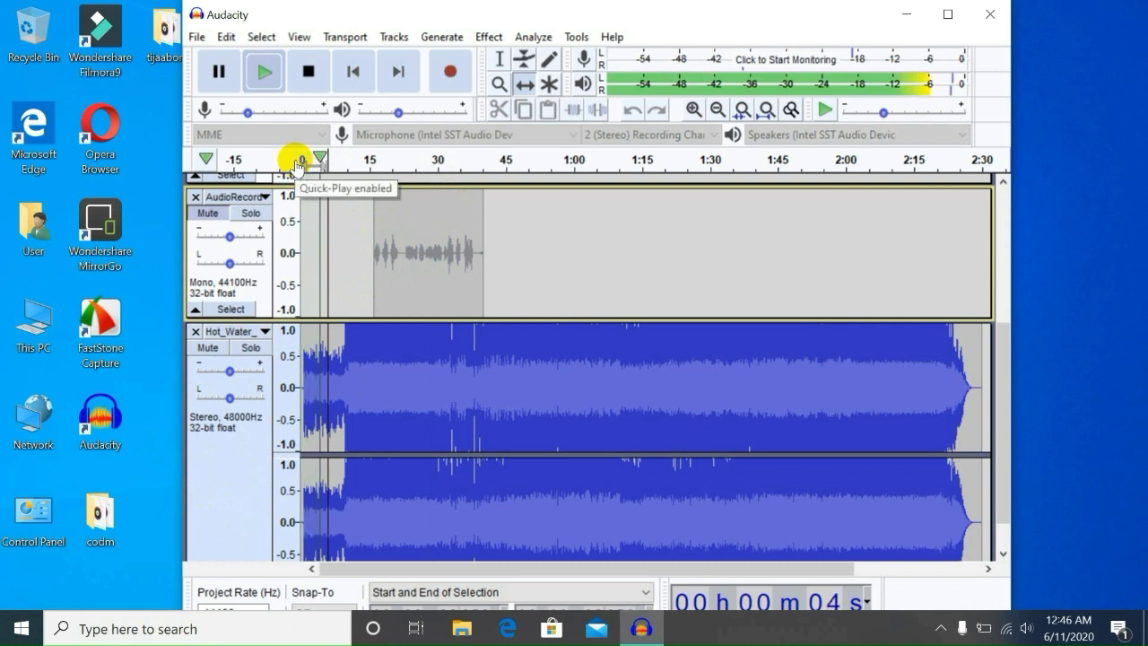
click(297, 167)
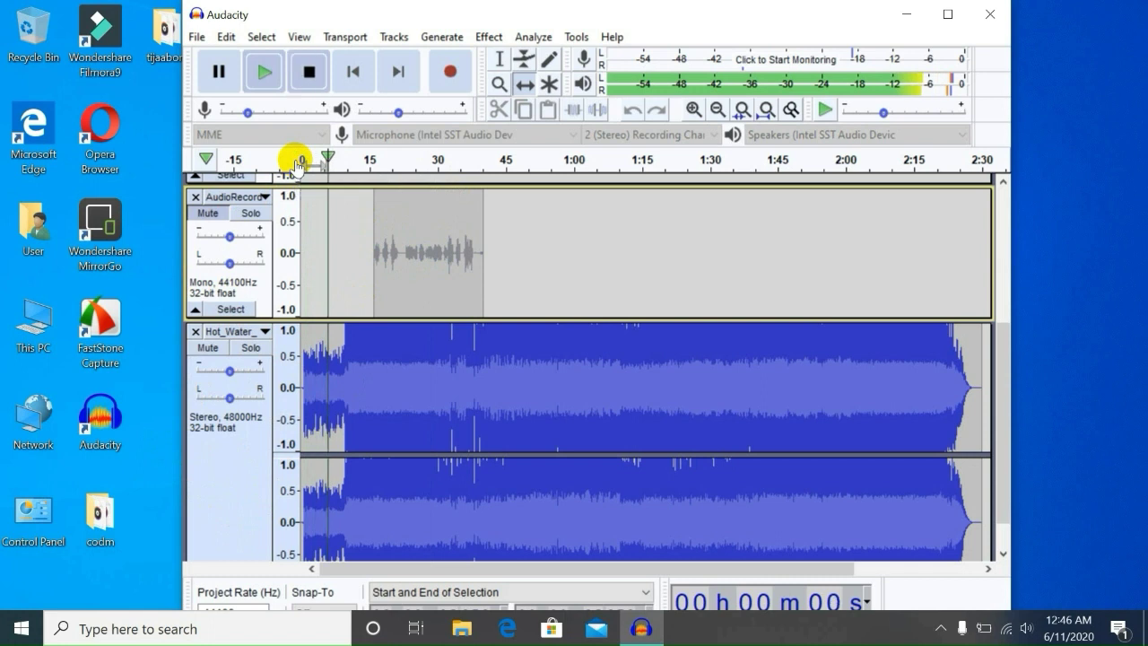
click(297, 167)
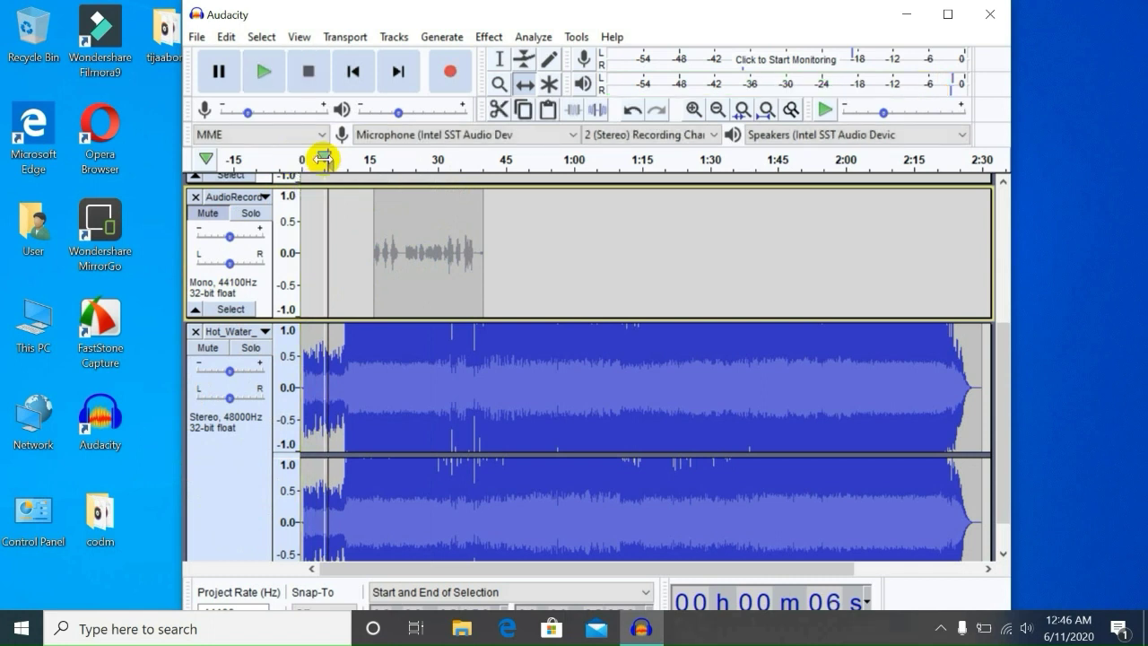
click(353, 72)
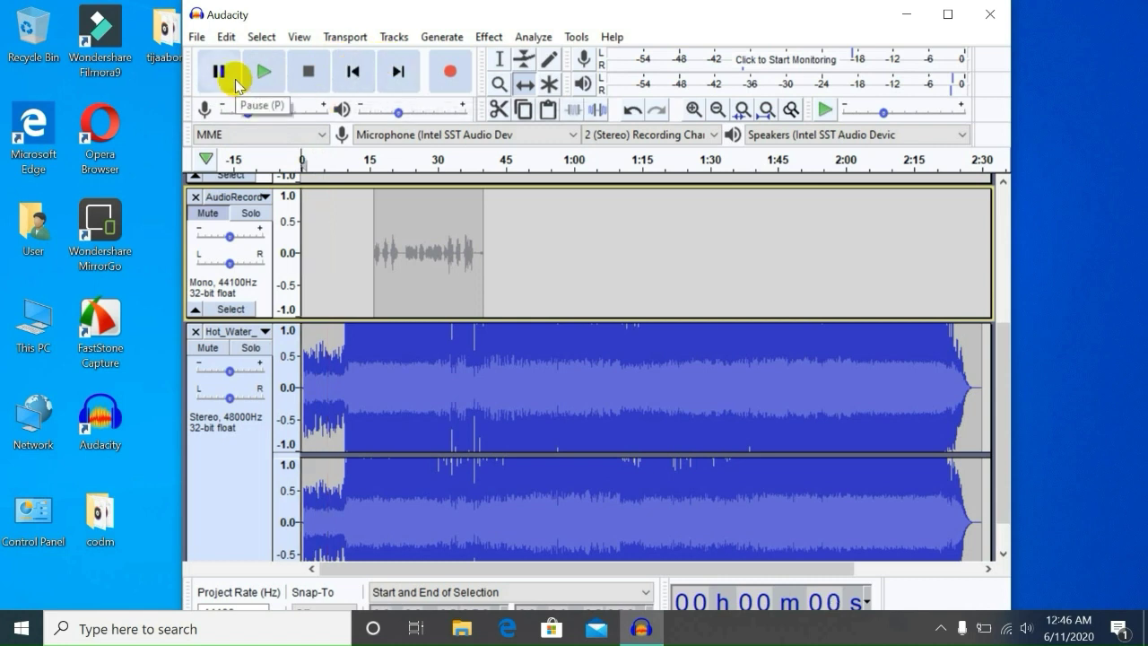
click(260, 73)
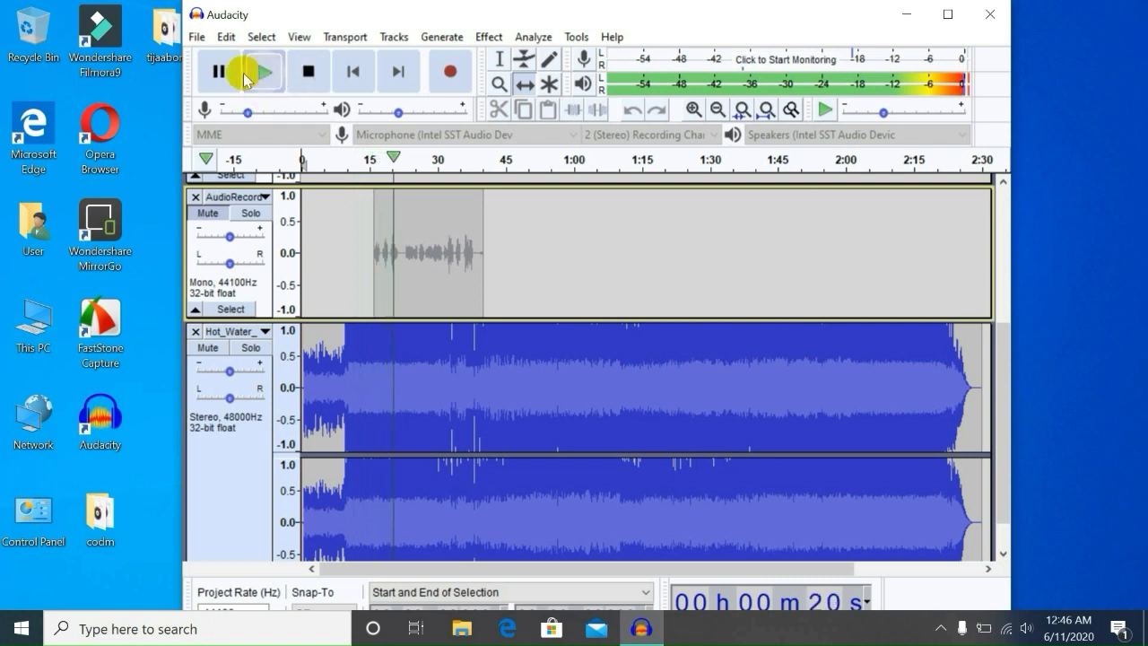
click(219, 71)
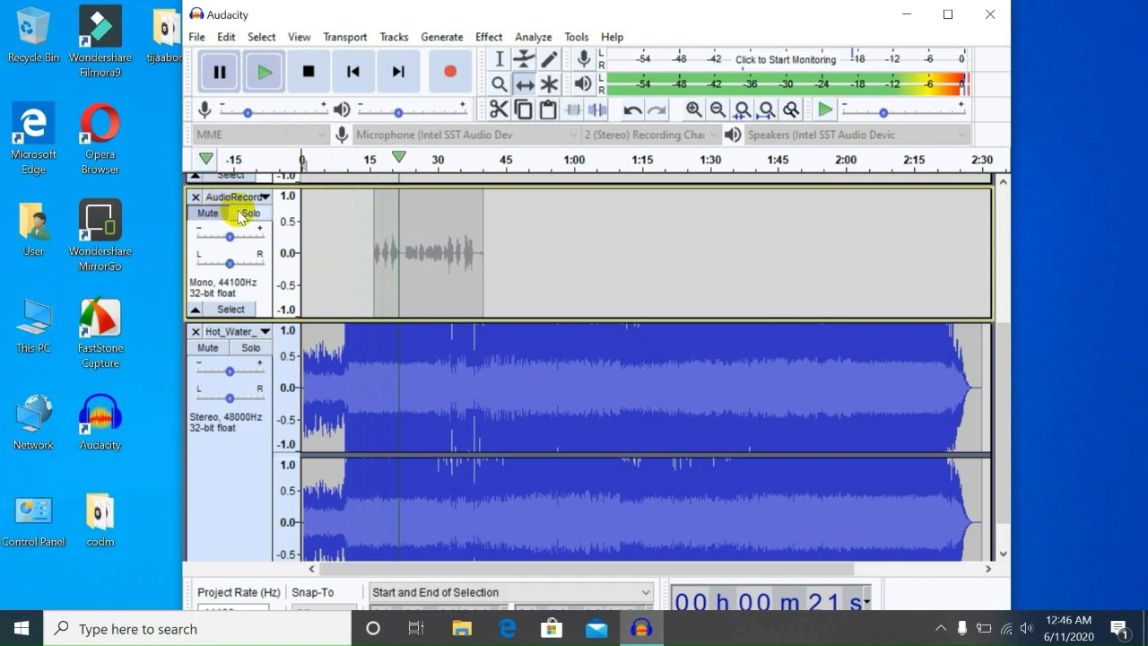
- Unmute the AudioRecord track and mute the Hot_Water_Music track
click(209, 215)
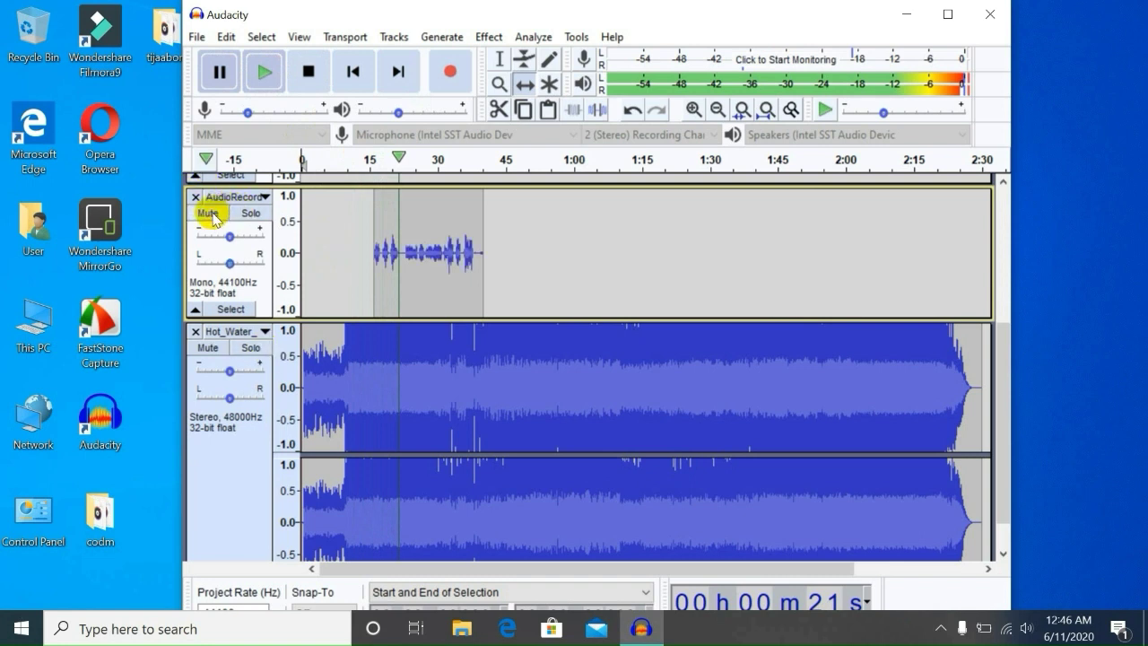
click(207, 348)
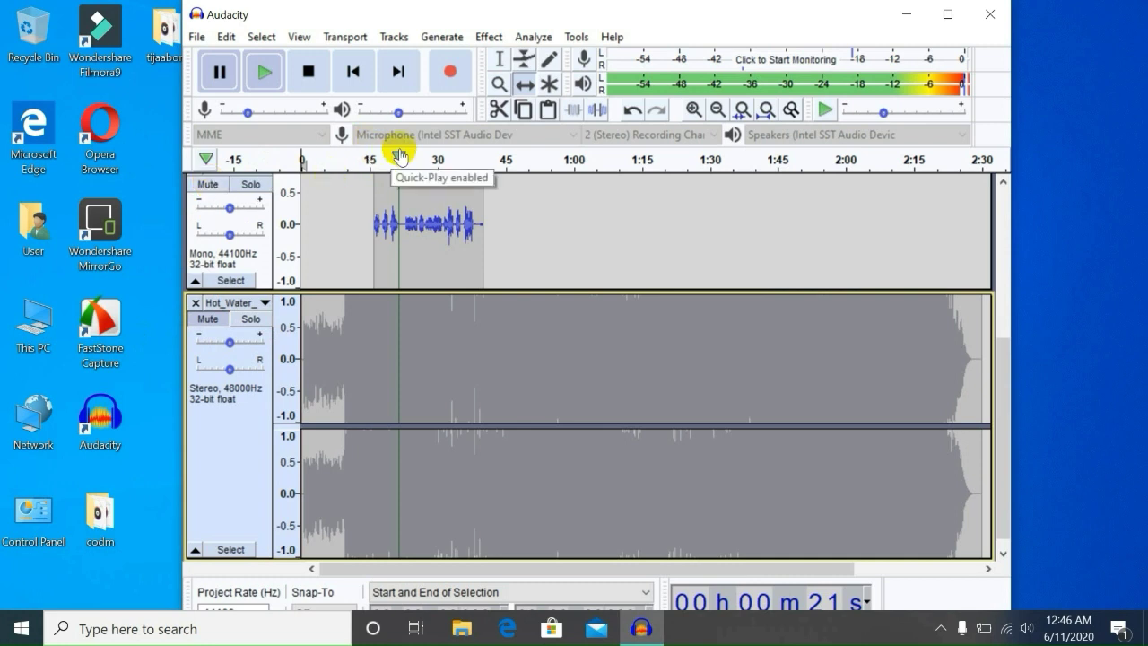
- Listen to the AudioRecord clip from about 15 seconds and pause playback at about 30 seconds
click(368, 154)
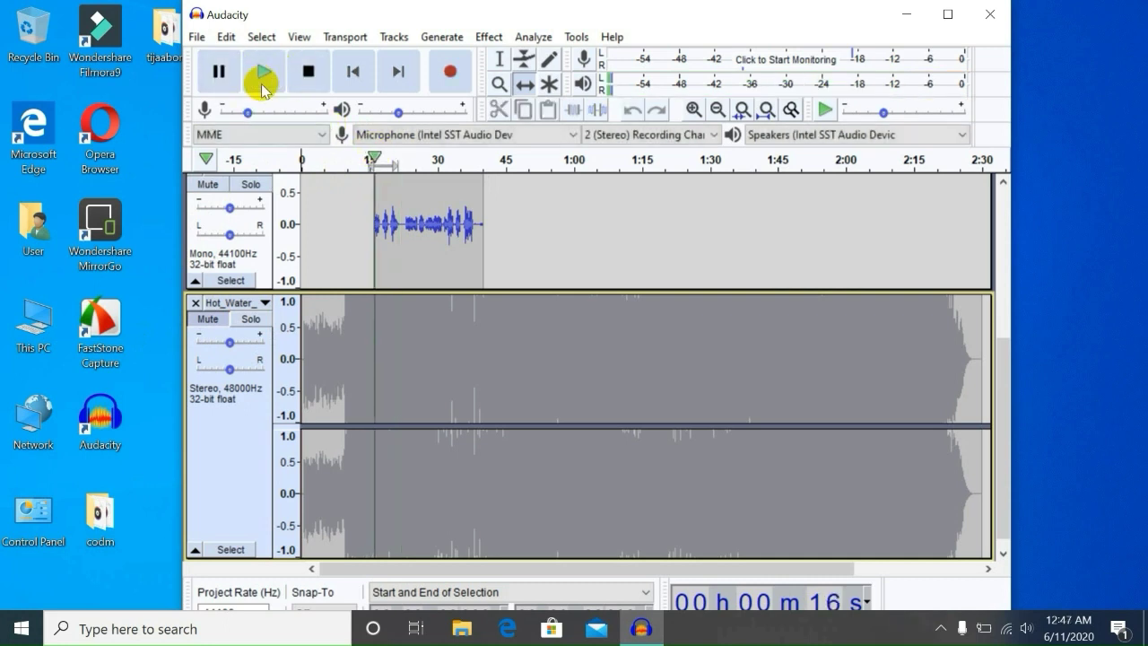
click(258, 77)
click(262, 82)
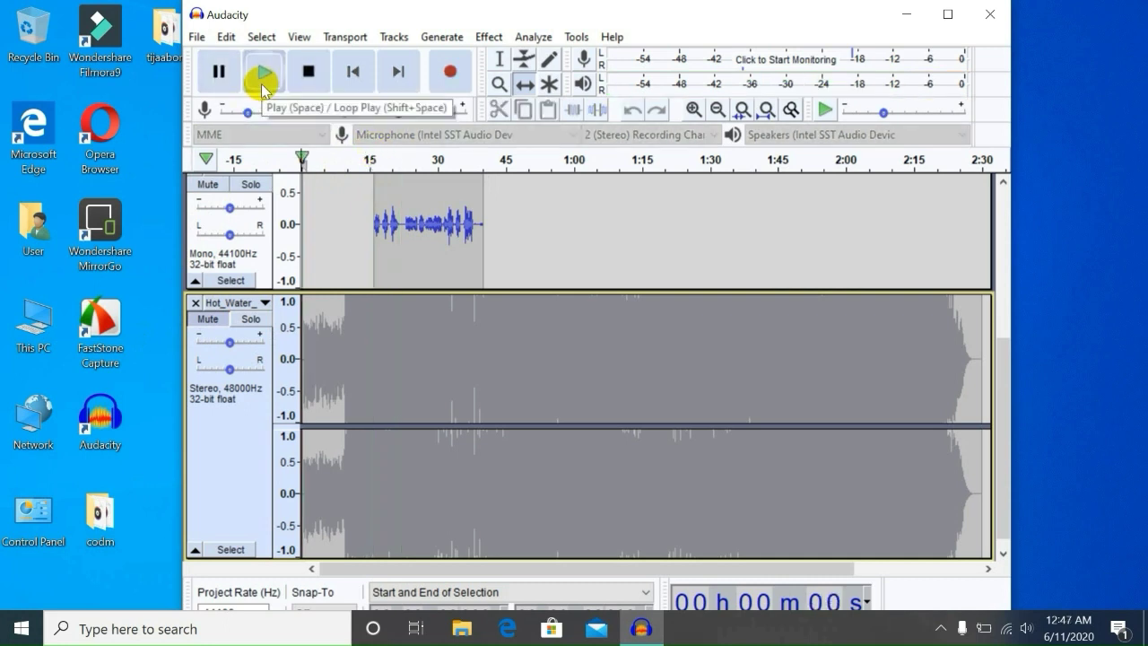
click(368, 148)
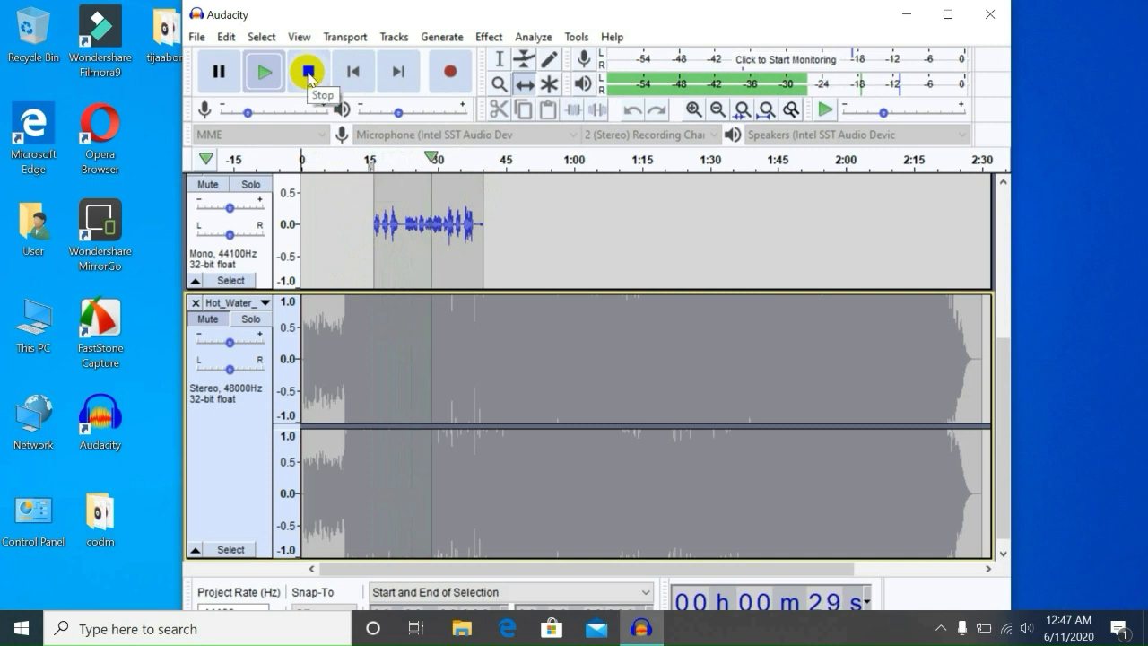
click(218, 72)
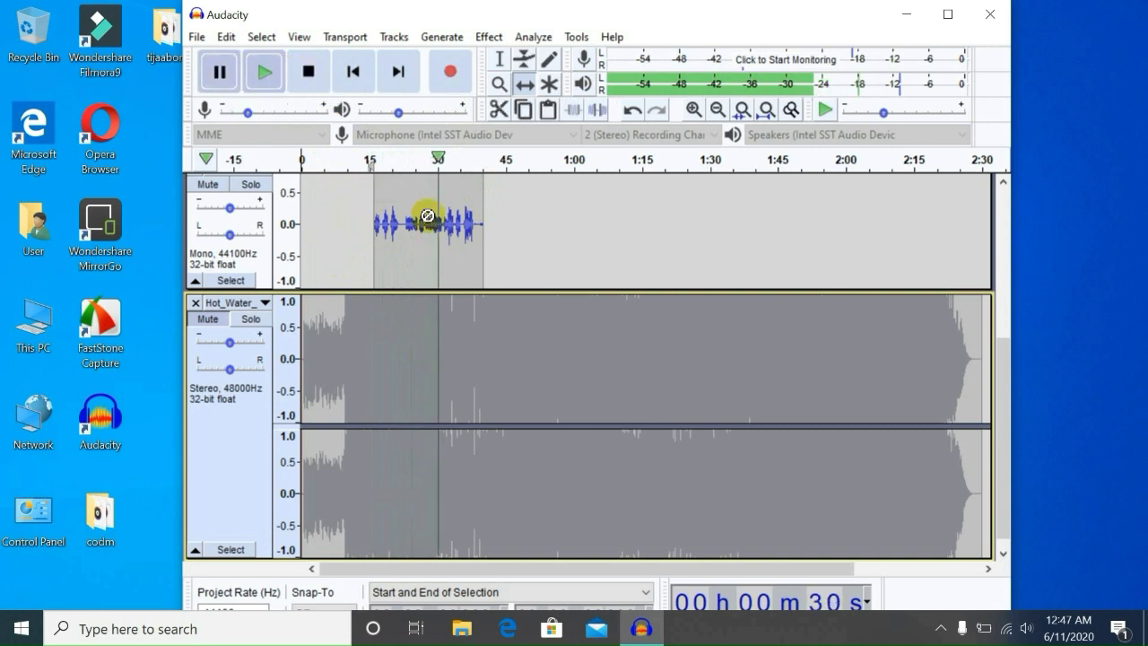
click(382, 212)
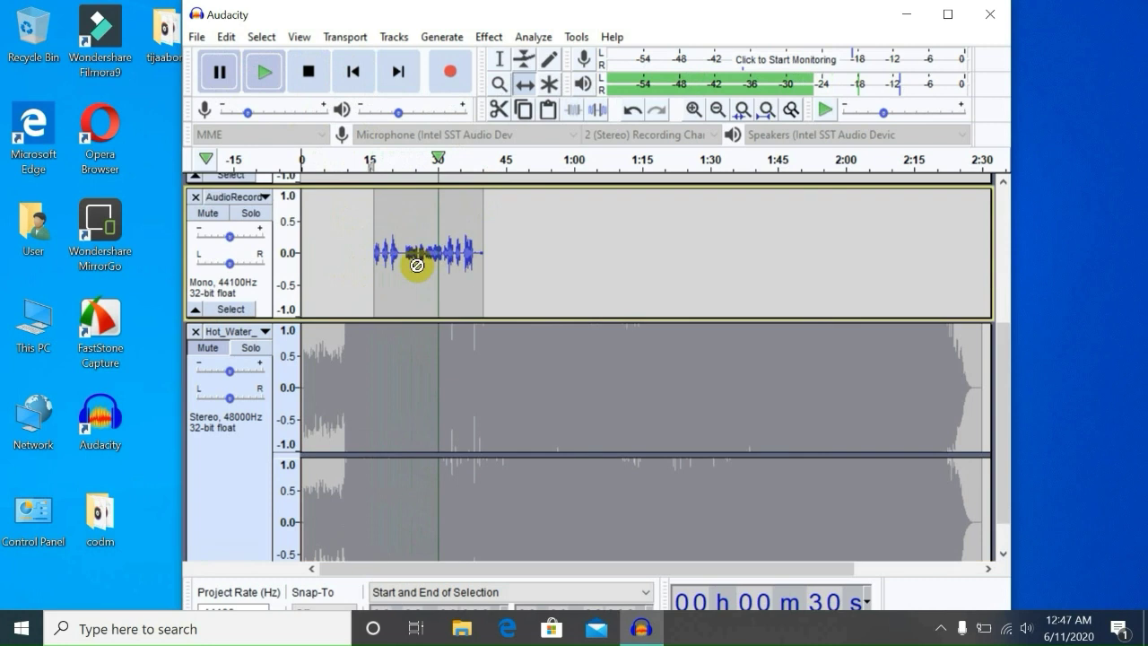
- Play the project from about 10 seconds and pause playback at about 11 seconds
click(341, 164)
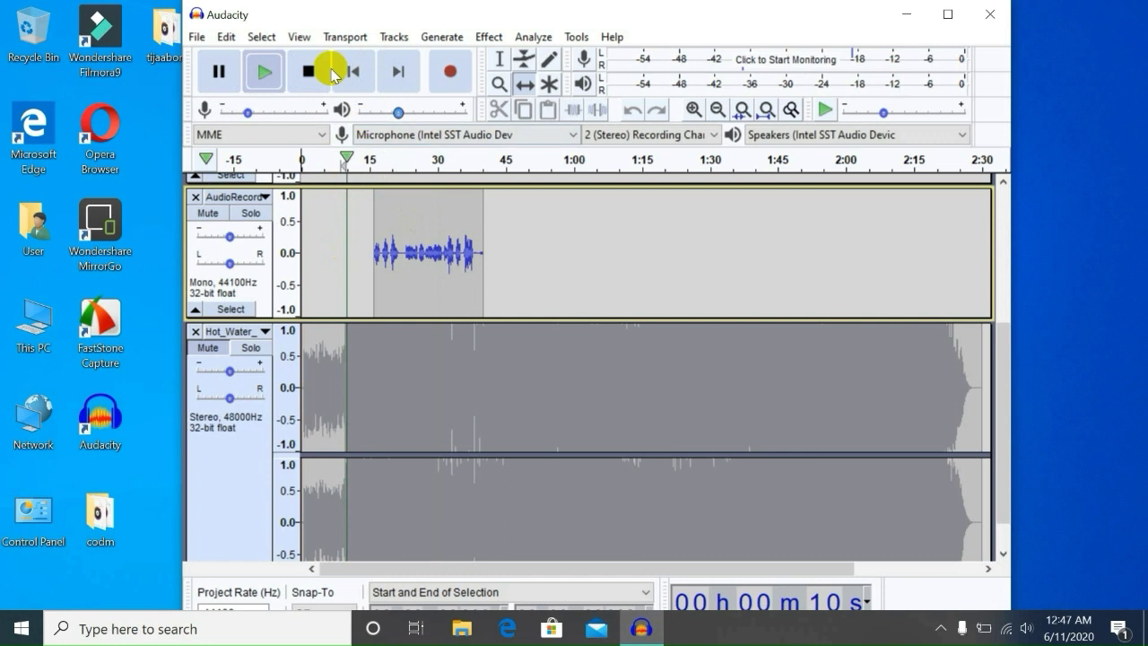
click(223, 70)
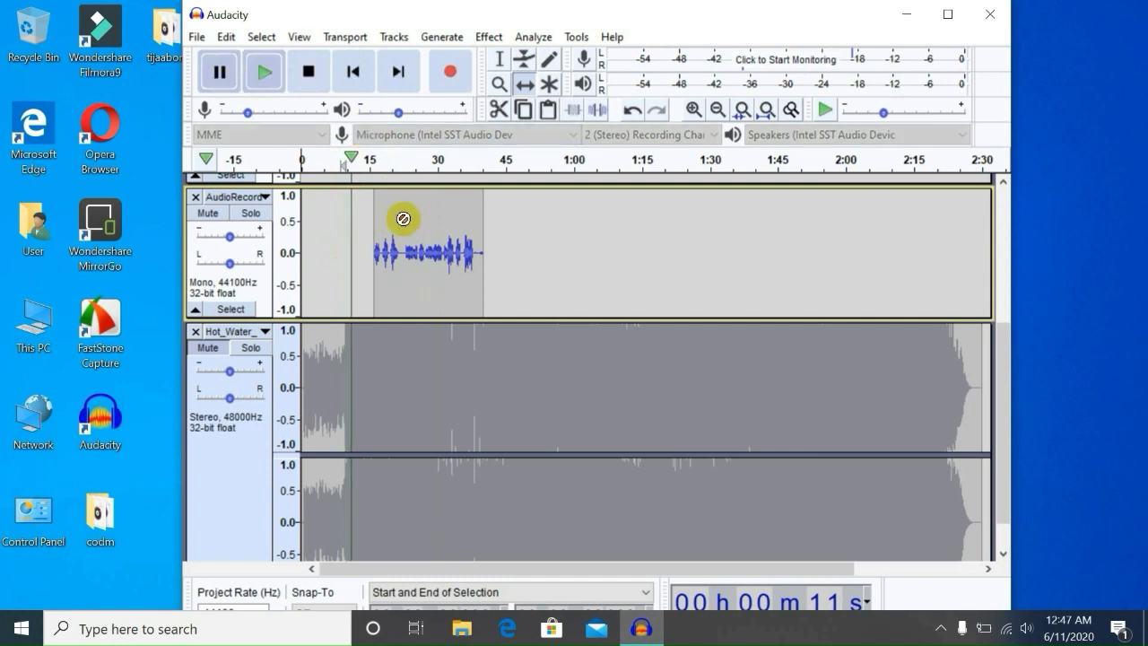
- Select the whole AudioRecord clip with the Selection tool and amplify it by about 28.4 dB with clipping allowed
click(498, 58)
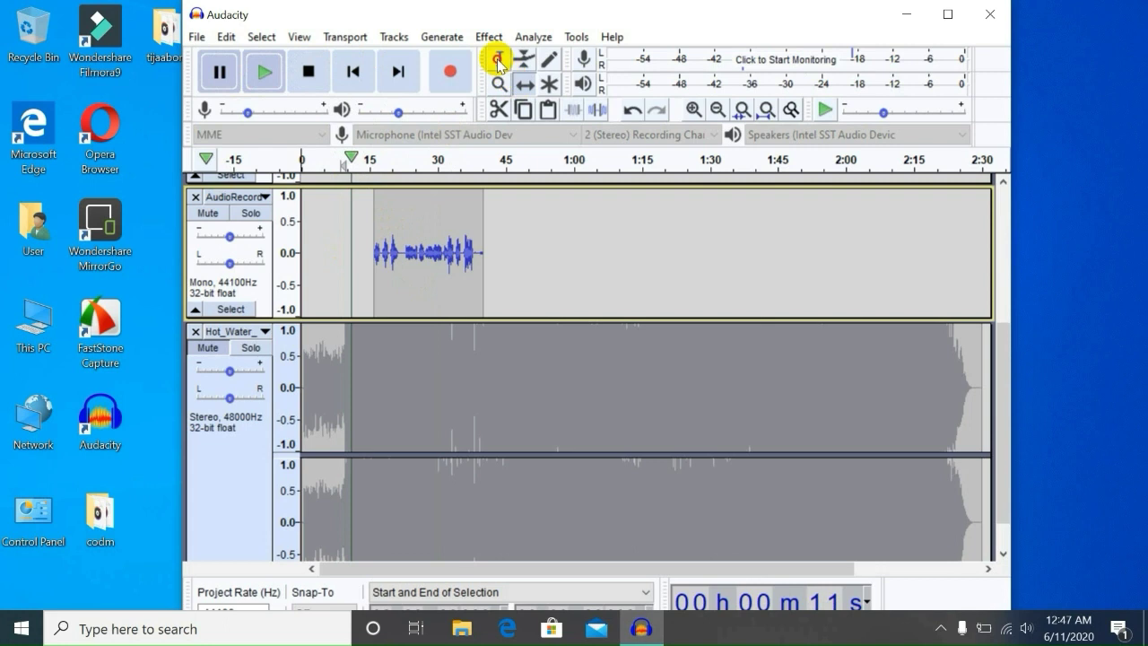
click(430, 237)
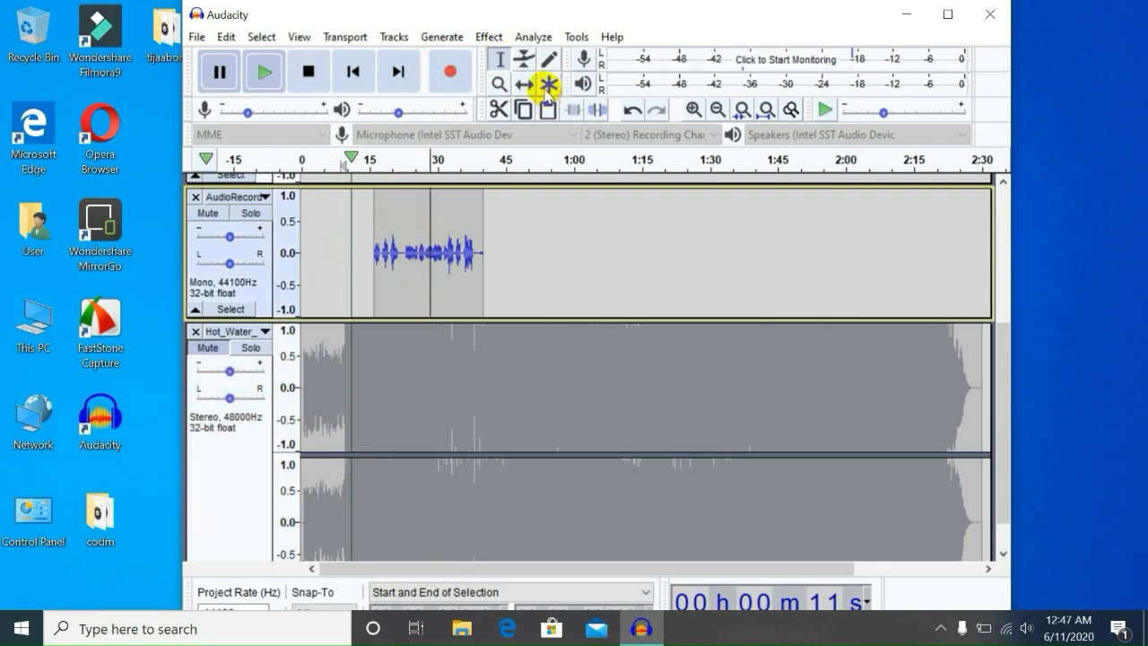
drag(370, 233, 498, 240)
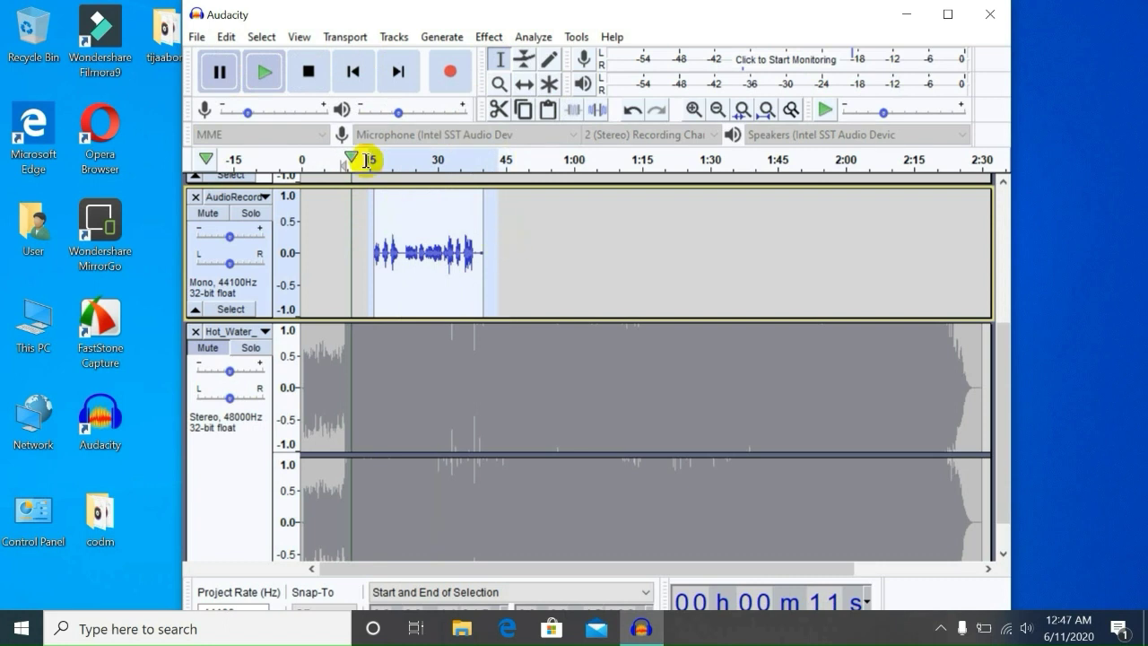
click(488, 36)
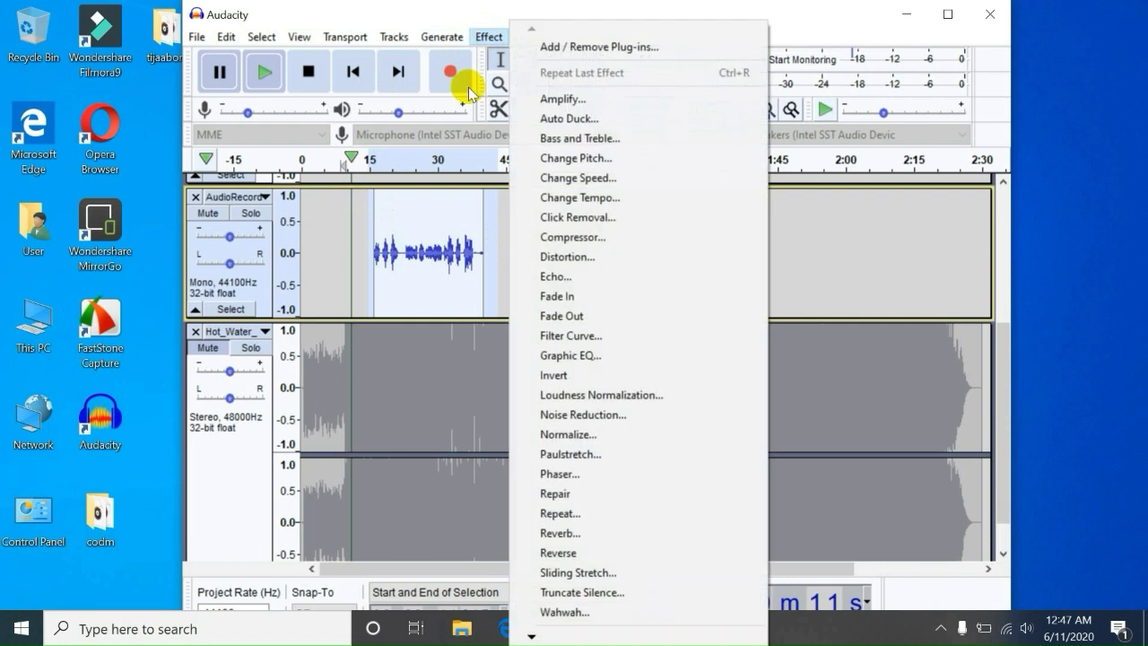
click(587, 100)
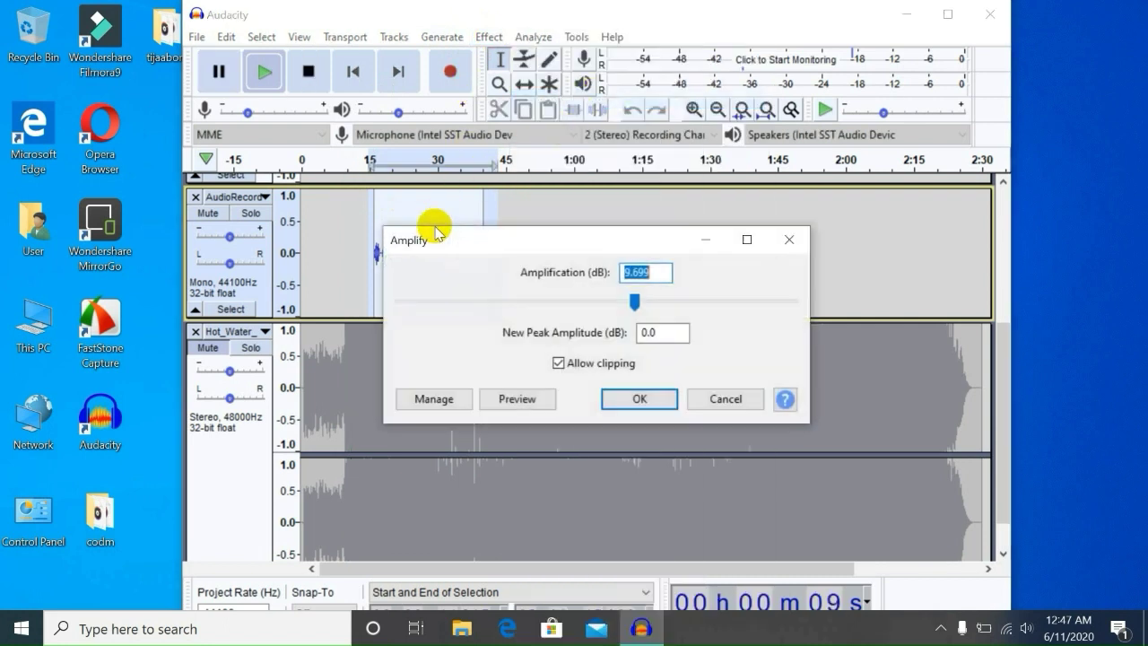
click(636, 304)
drag(636, 304, 711, 308)
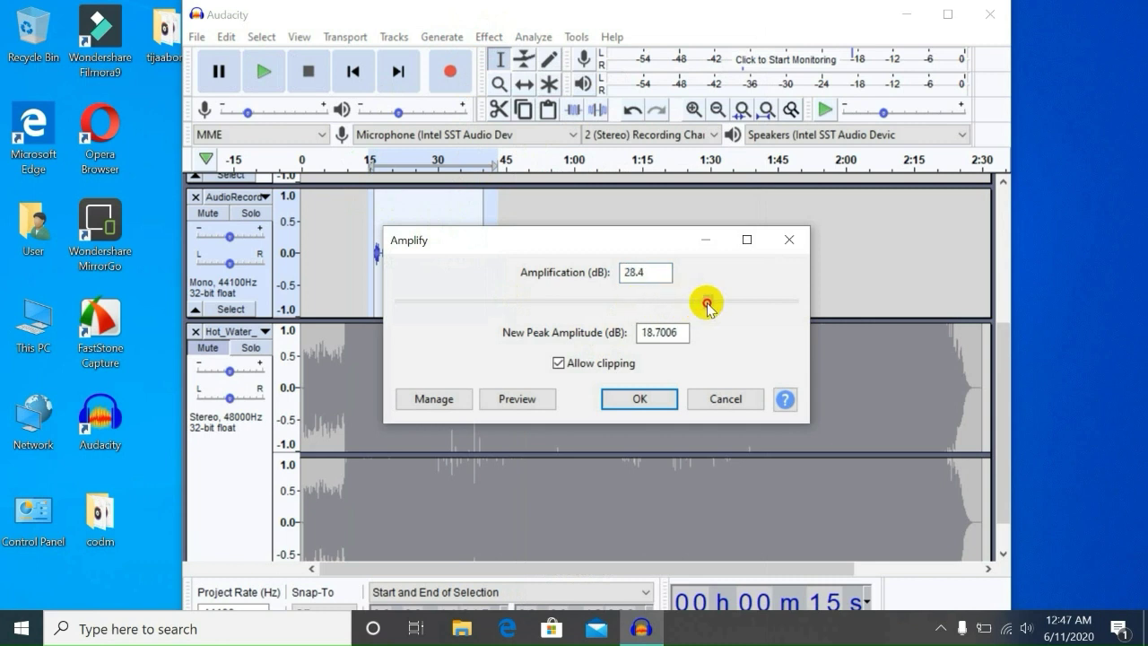
click(639, 399)
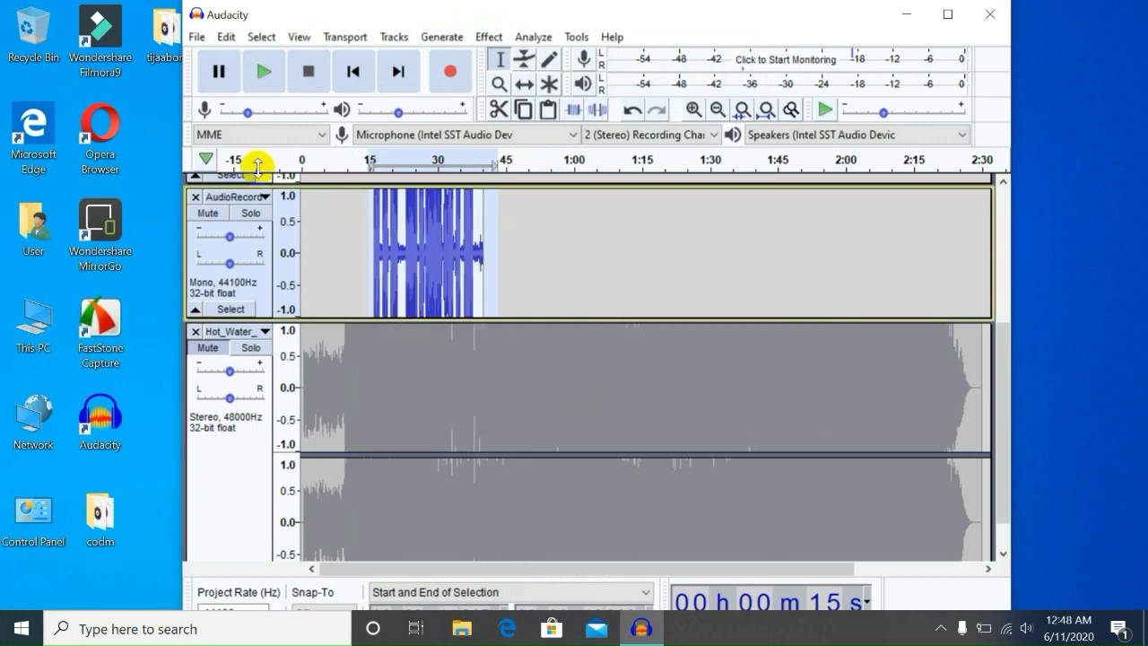
- Listen to the amplified AudioRecord clip from about 16 seconds and pause playback at about 32 seconds
click(372, 160)
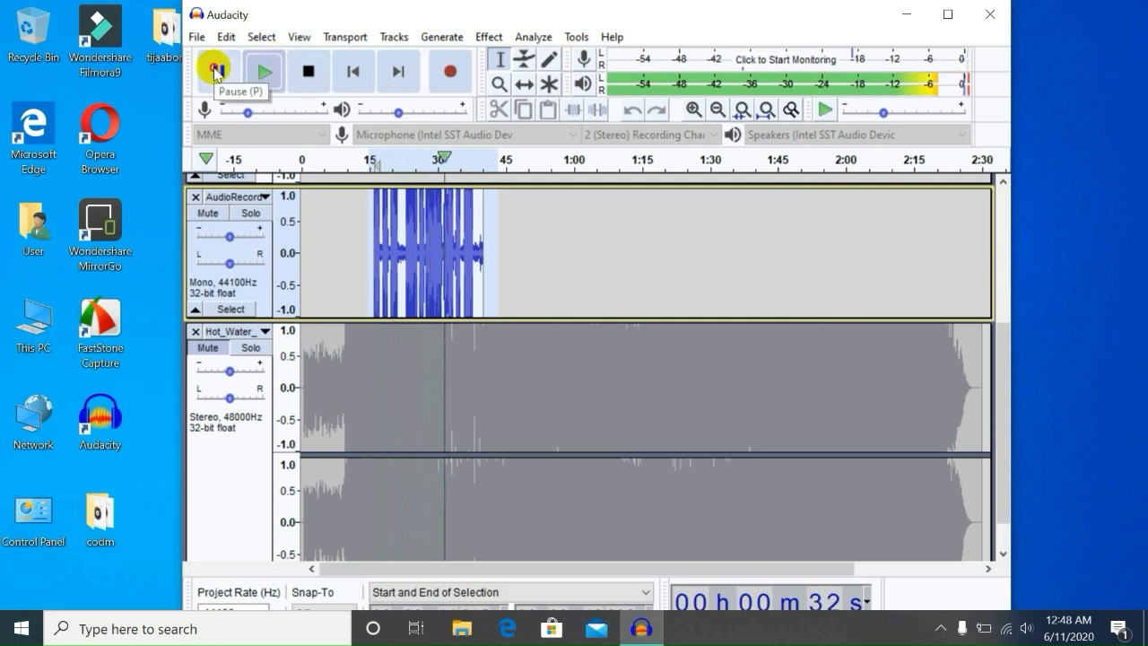
click(217, 72)
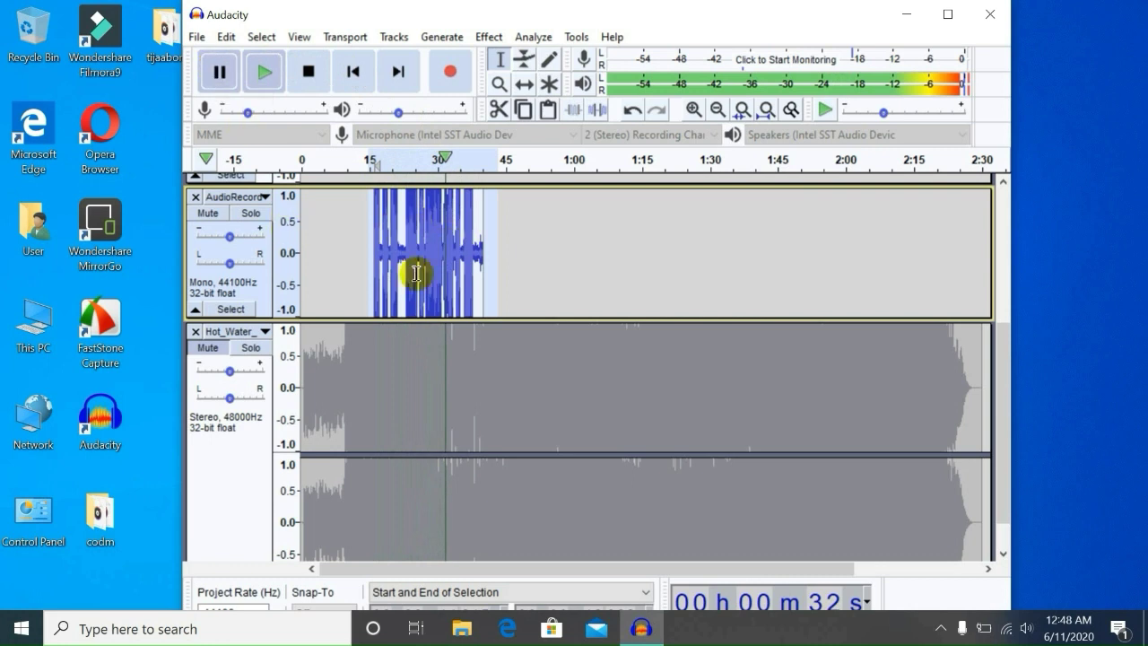
- Mute the AudioRecord track and unmute the Hot_Water_Music track
click(395, 362)
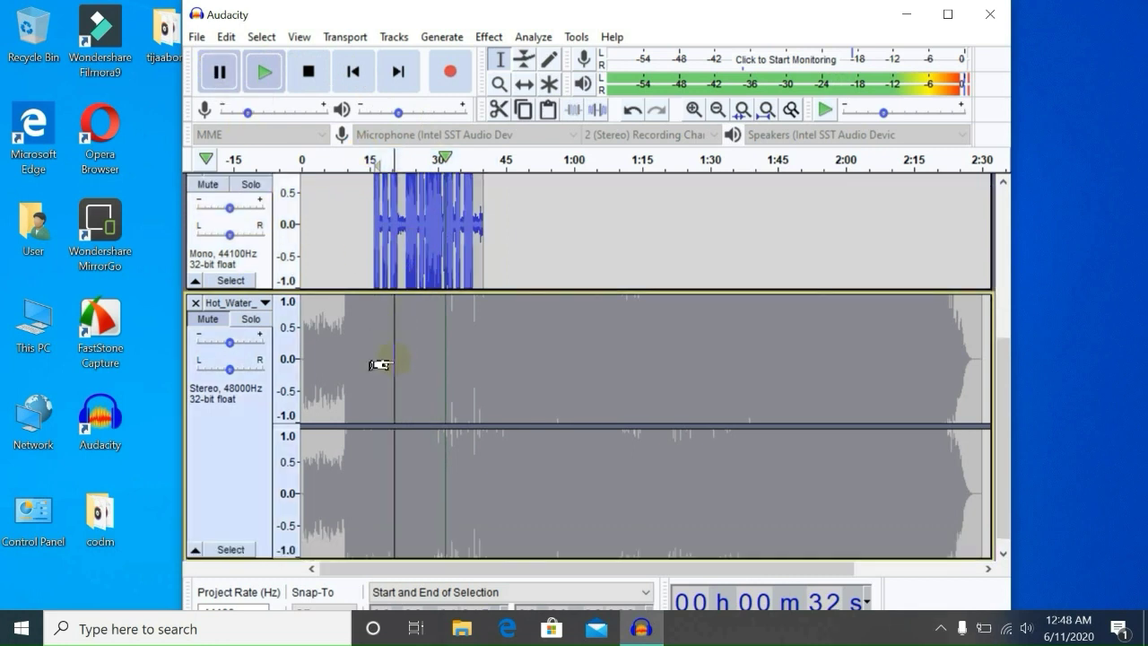
click(207, 185)
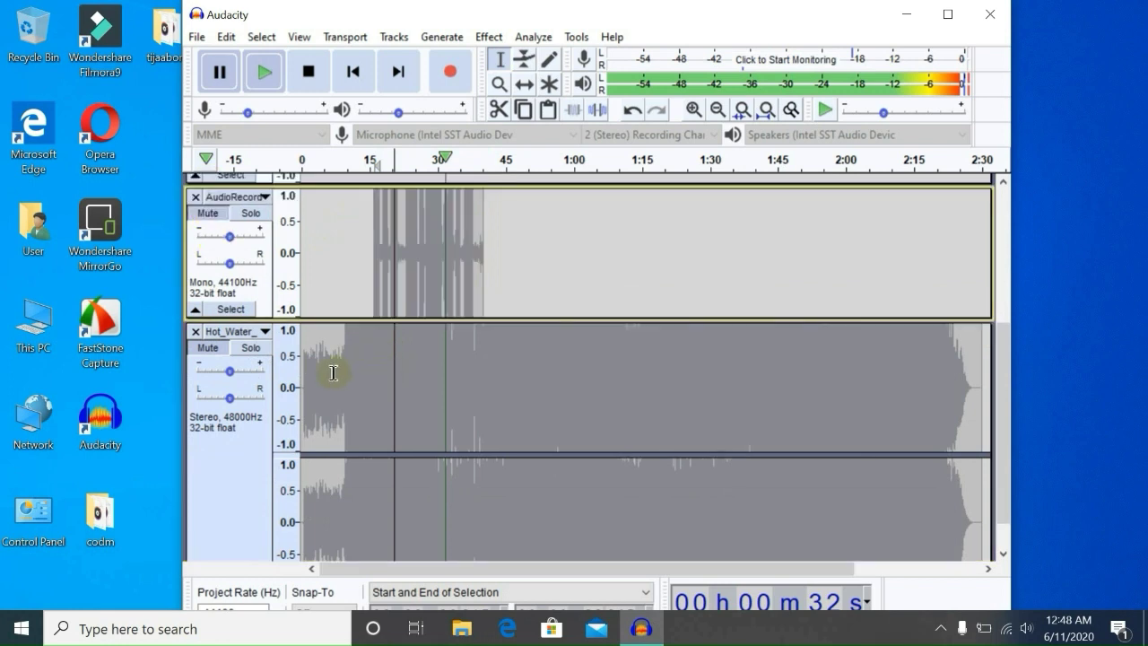
drag(300, 378, 786, 410)
scroll(786, 409, down, 1)
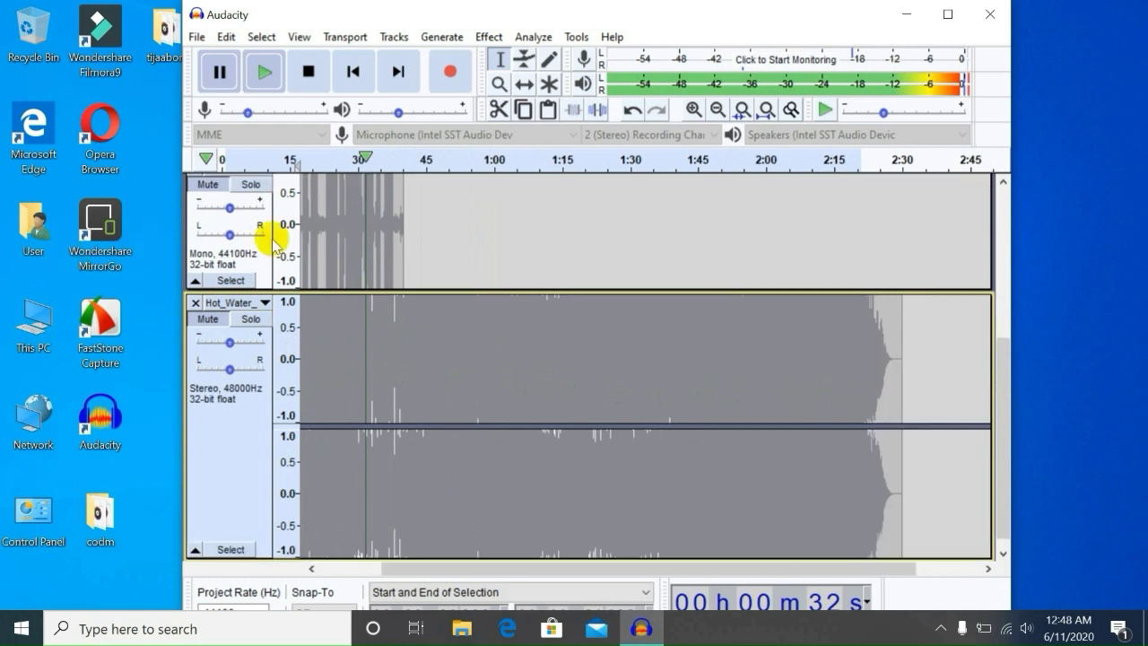
click(208, 320)
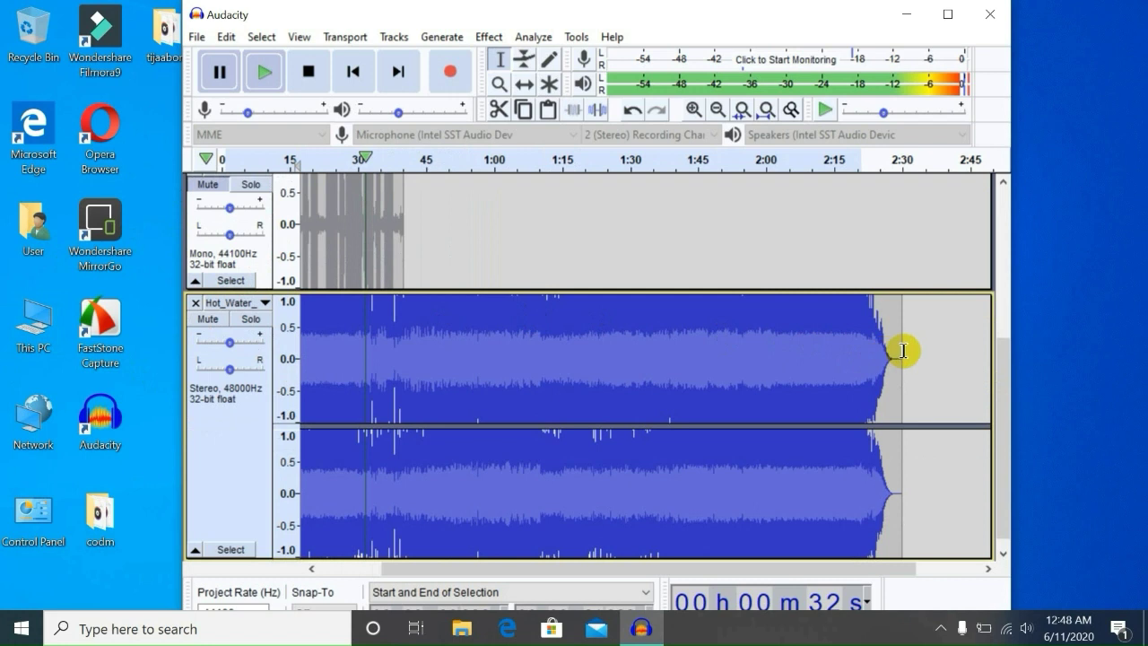
- Select the entire Hot_Water_Music track and amplify it by about -20.2 dB with clipping allowed
drag(888, 351, 529, 326)
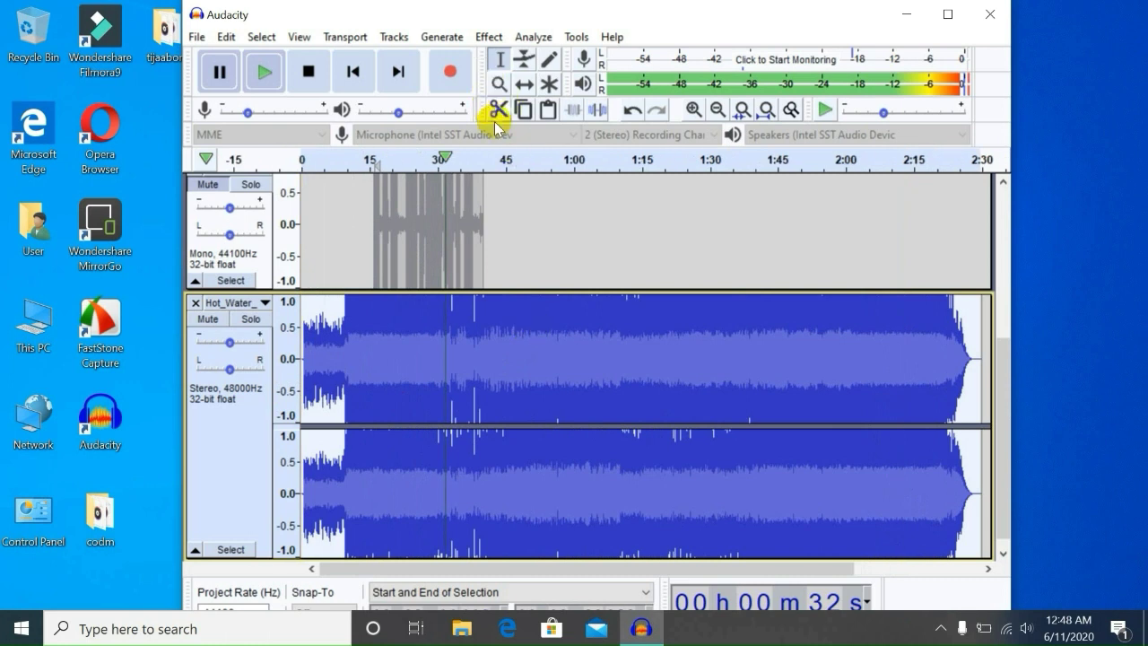
click(486, 37)
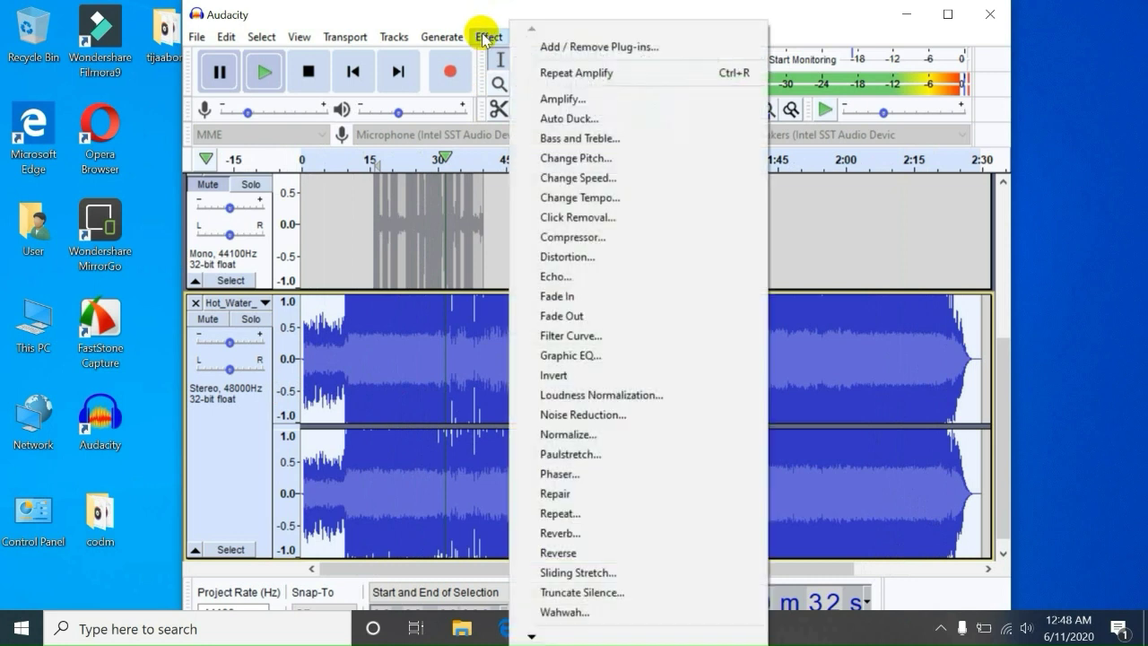
click(588, 98)
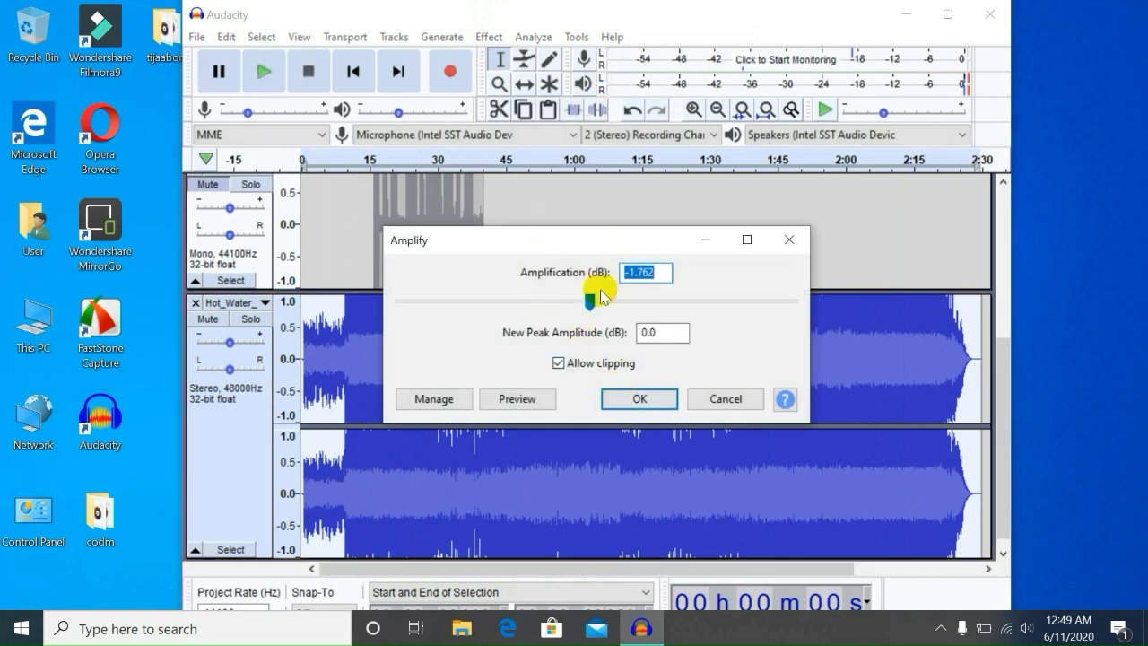
drag(586, 301, 522, 311)
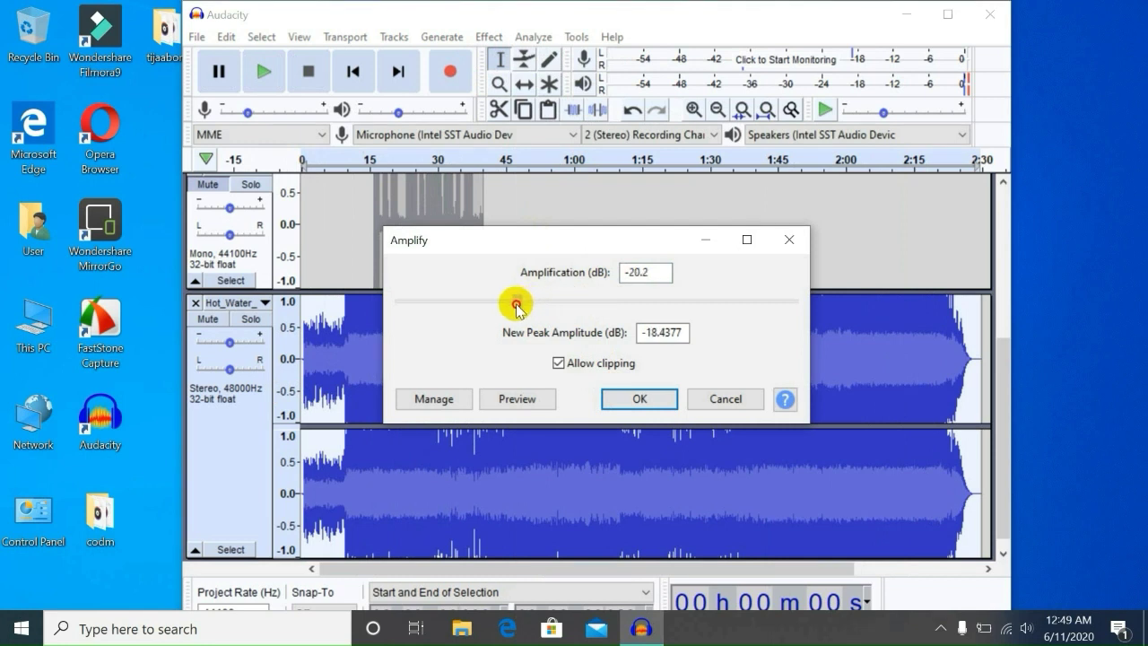
click(642, 399)
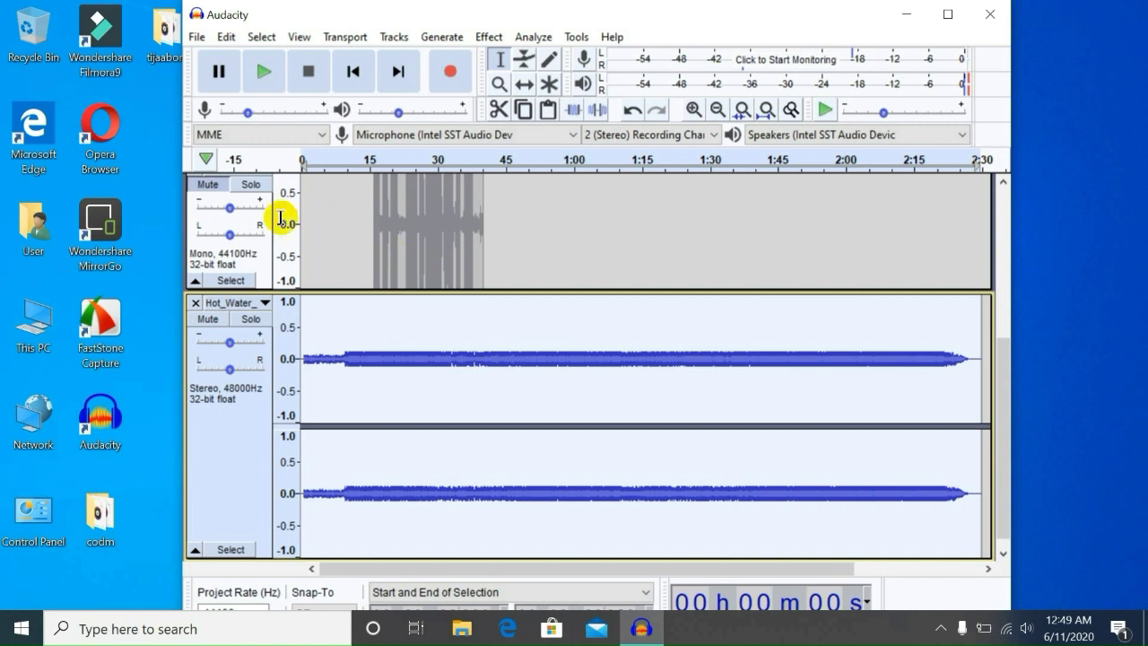
- Unmute the AudioRecord track and shift its clip earlier with the Time Shift tool so it starts at about 12 seconds
click(219, 184)
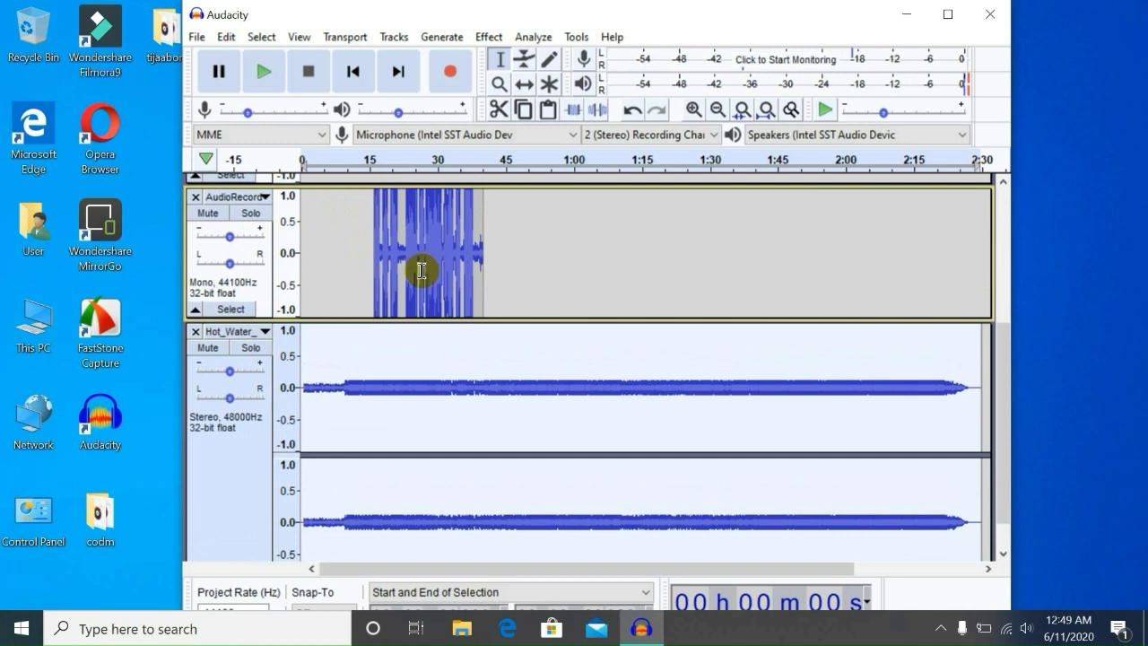
click(534, 83)
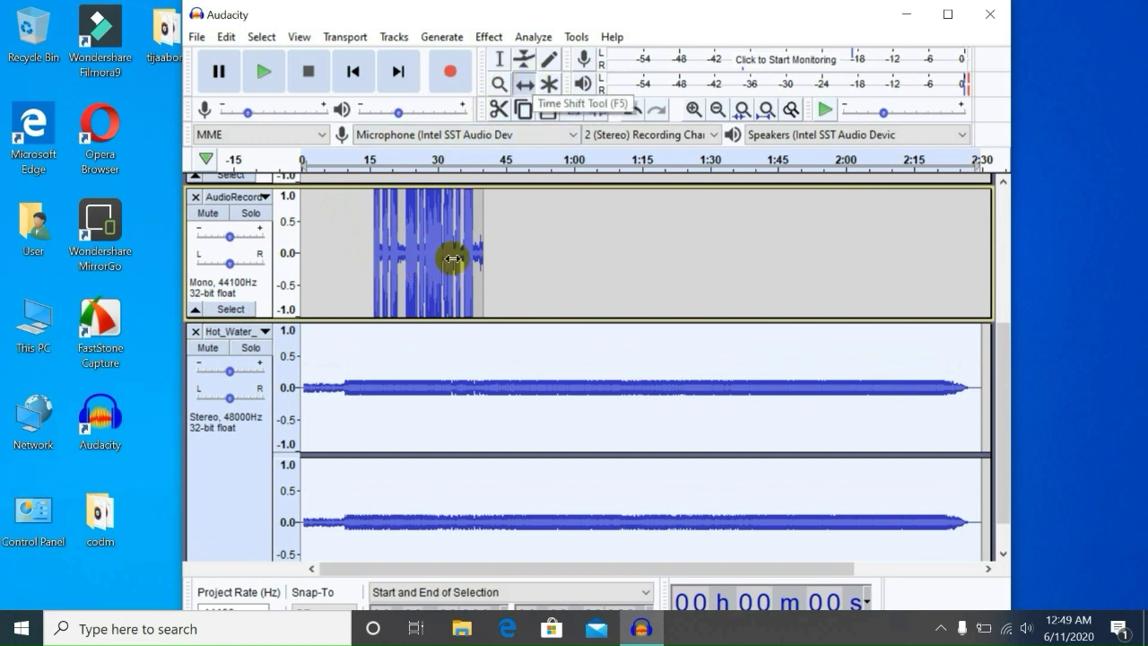
drag(426, 264, 408, 264)
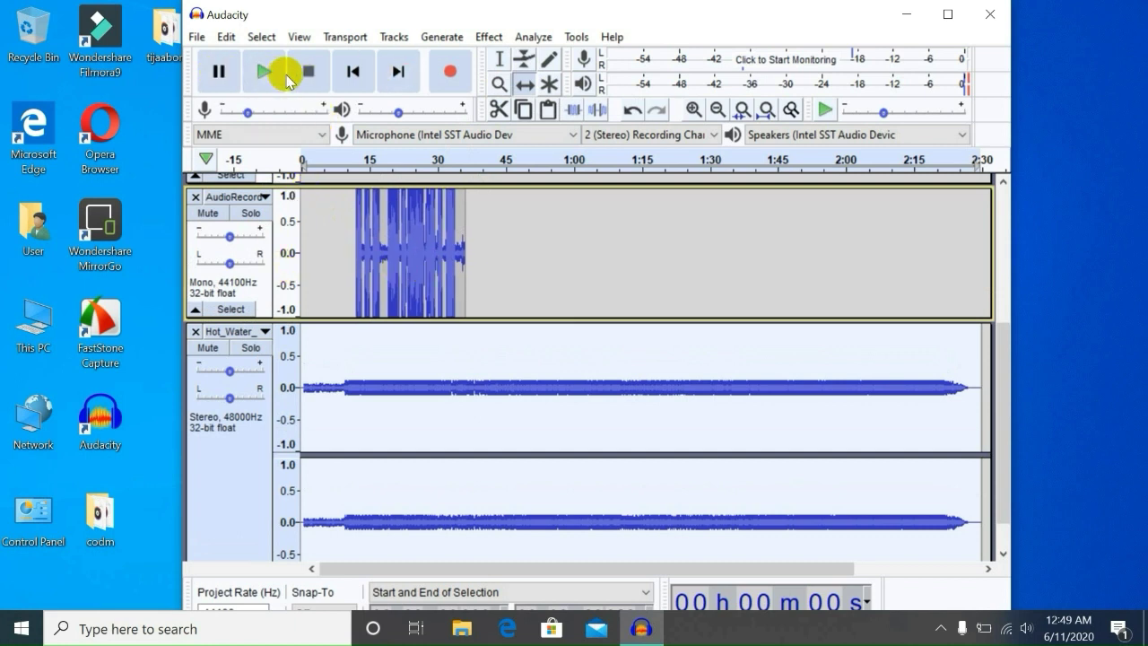
- Listen to both tracks together from the beginning and pause playback at about 35 seconds
click(251, 85)
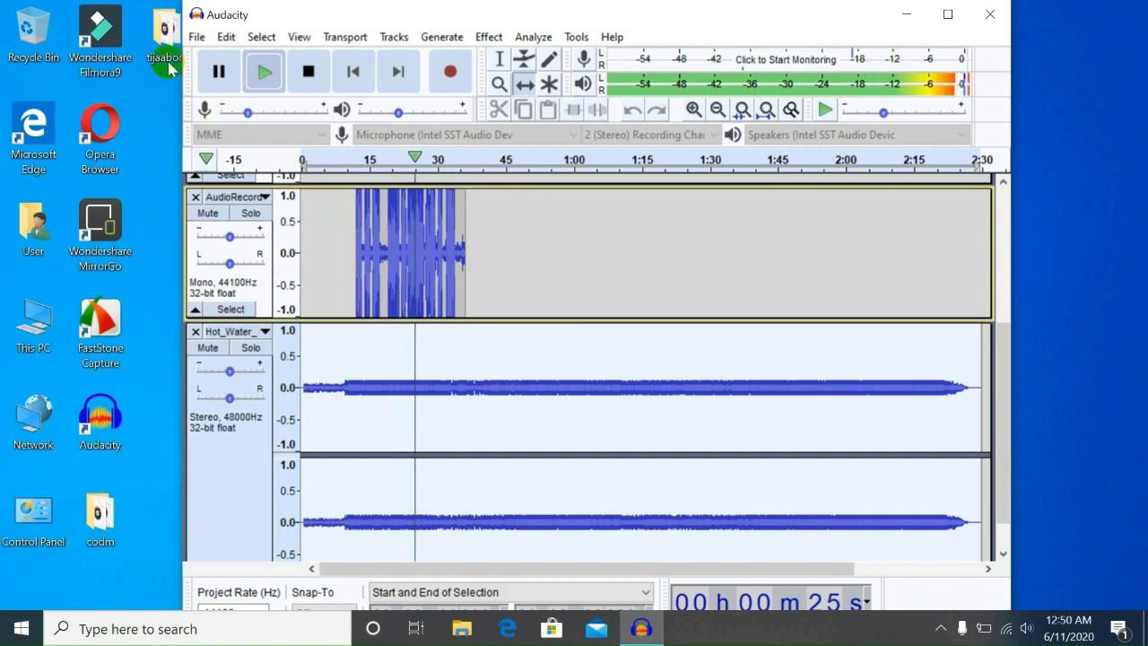
click(218, 72)
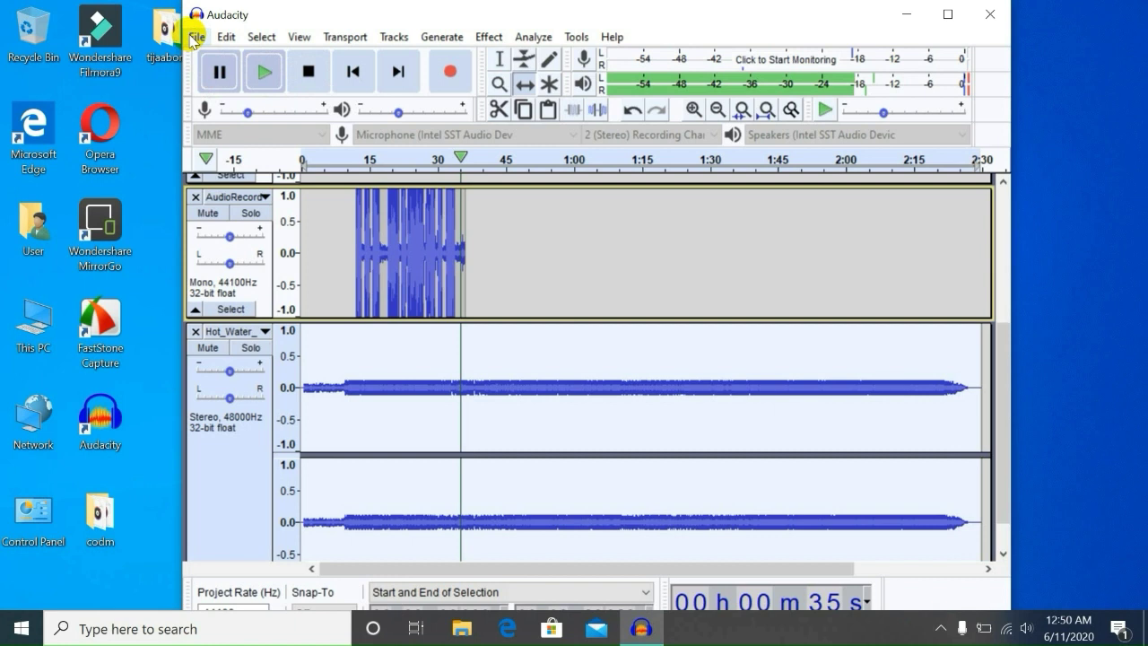
- Try to export the mixed tracks as an MP3 file named untitled on the Desktop
click(192, 39)
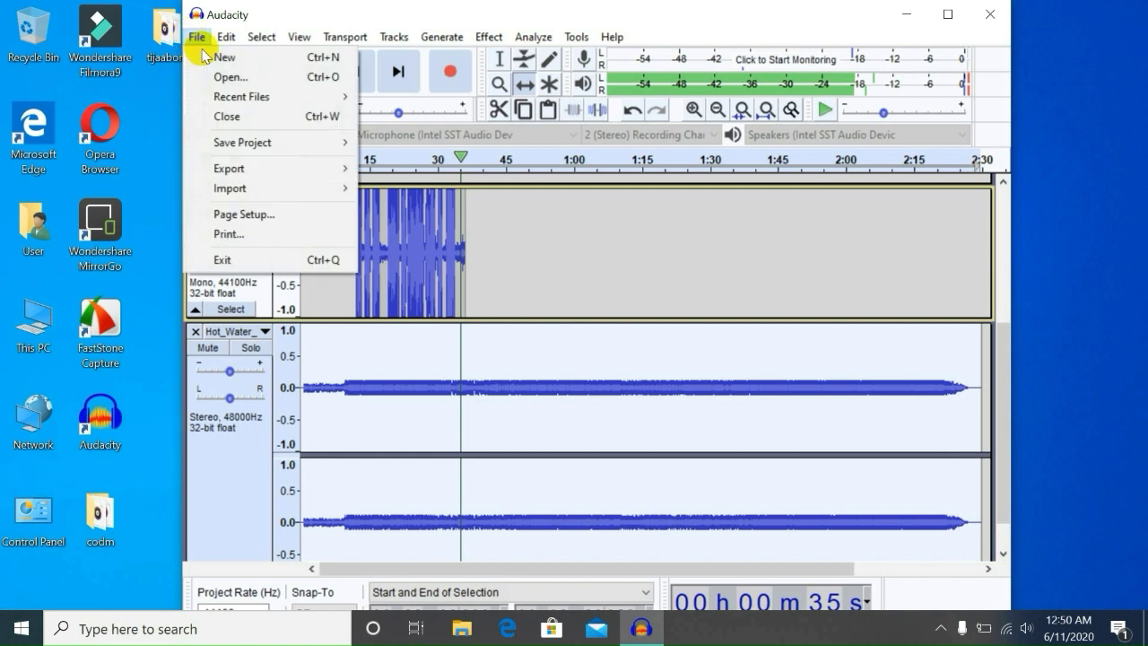
mouse_move(261, 189)
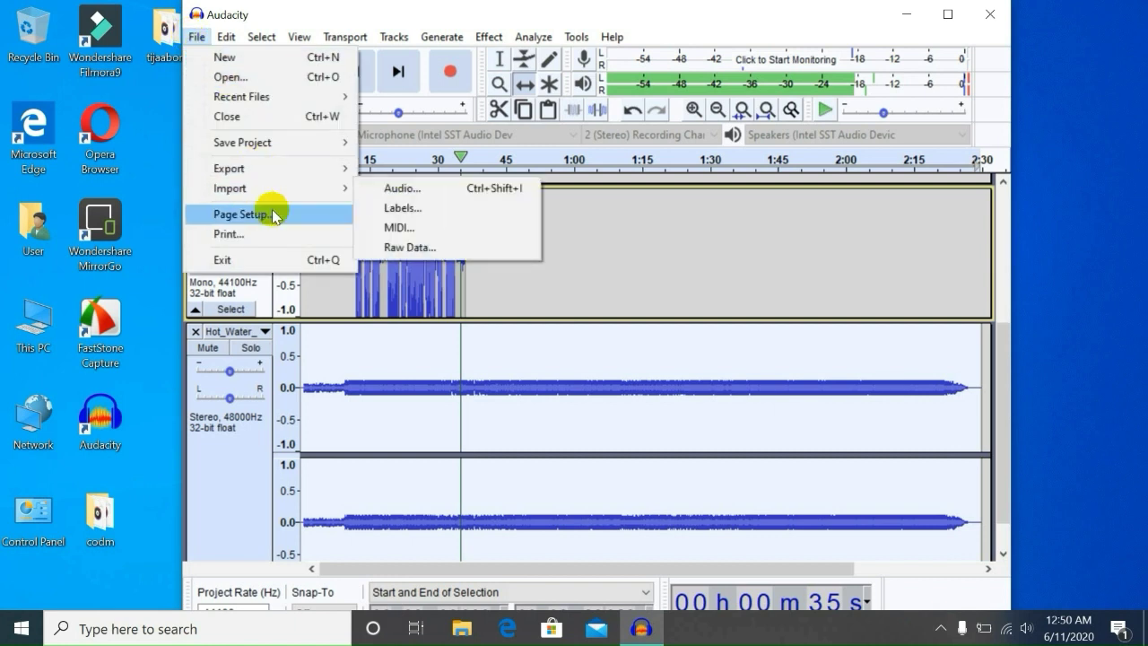
mouse_move(274, 167)
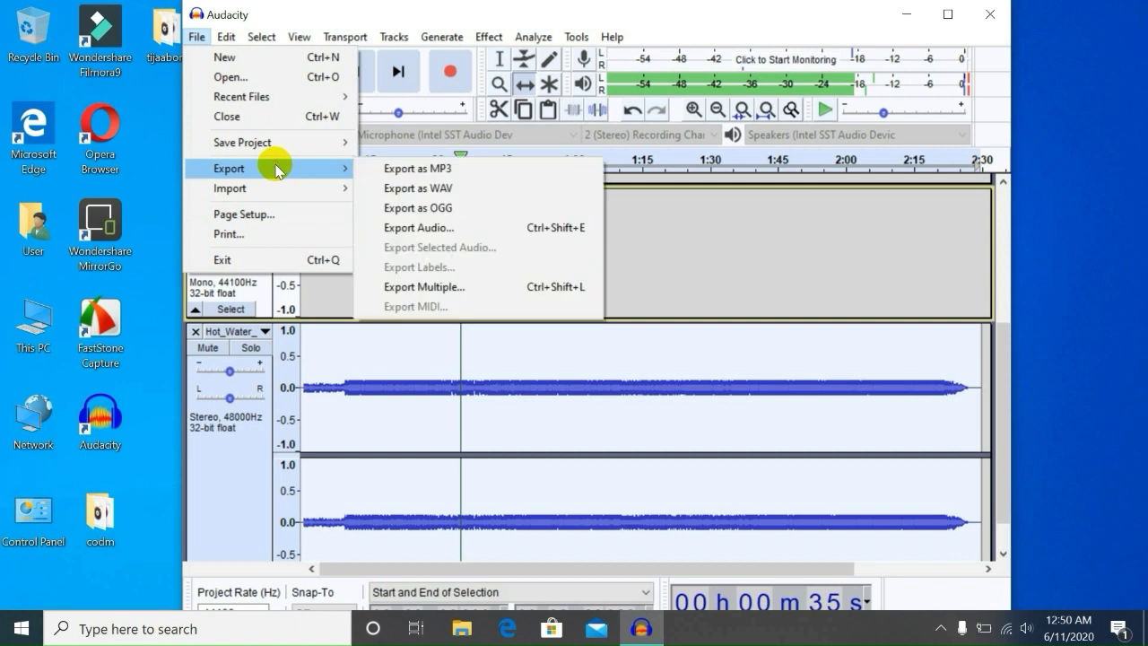
click(518, 171)
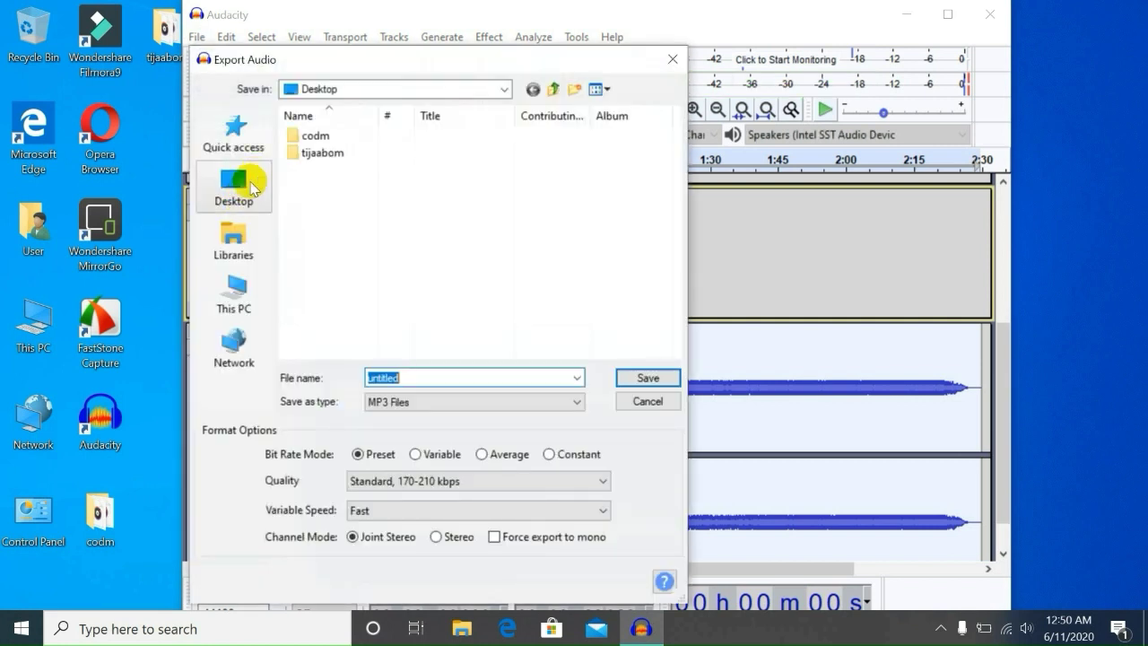
click(242, 199)
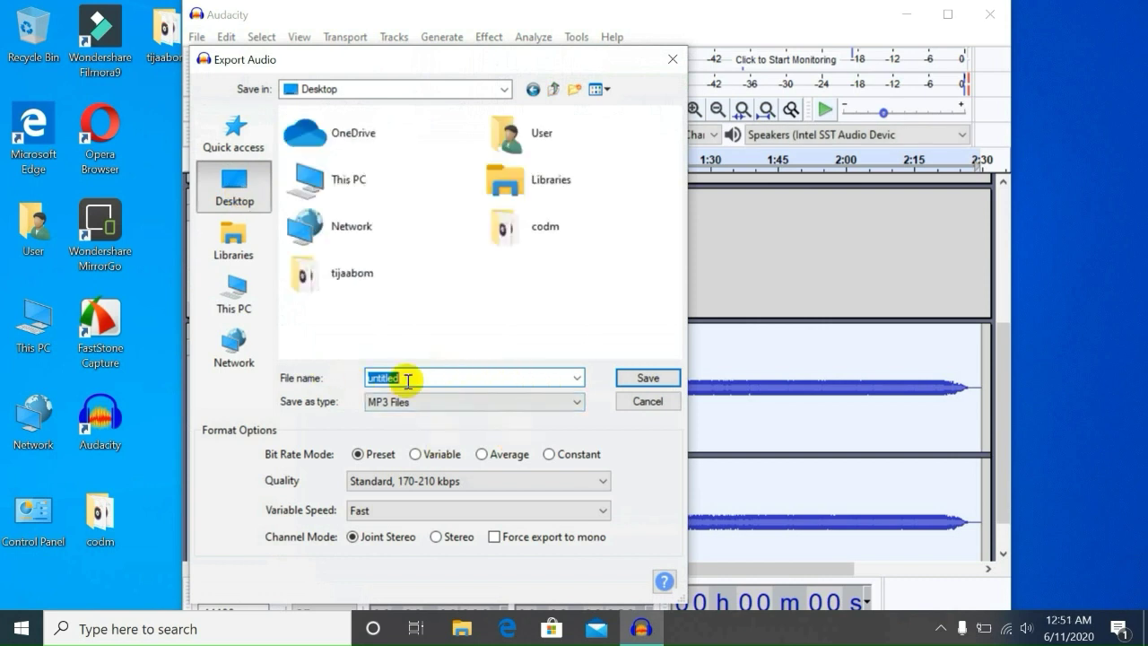
click(667, 381)
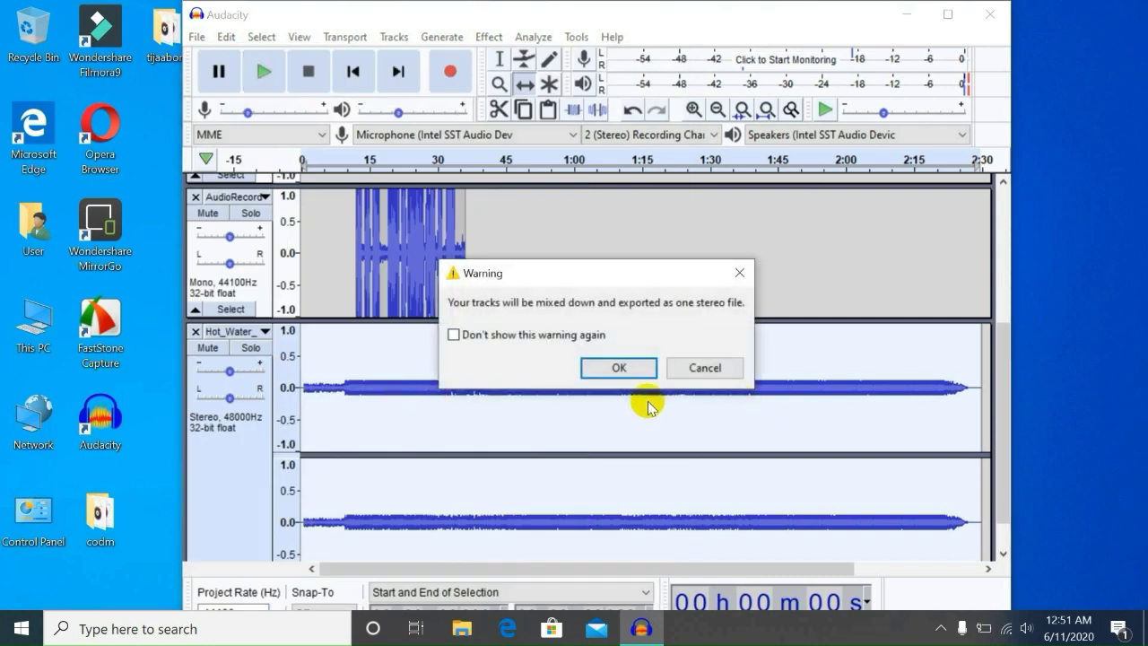
click(700, 370)
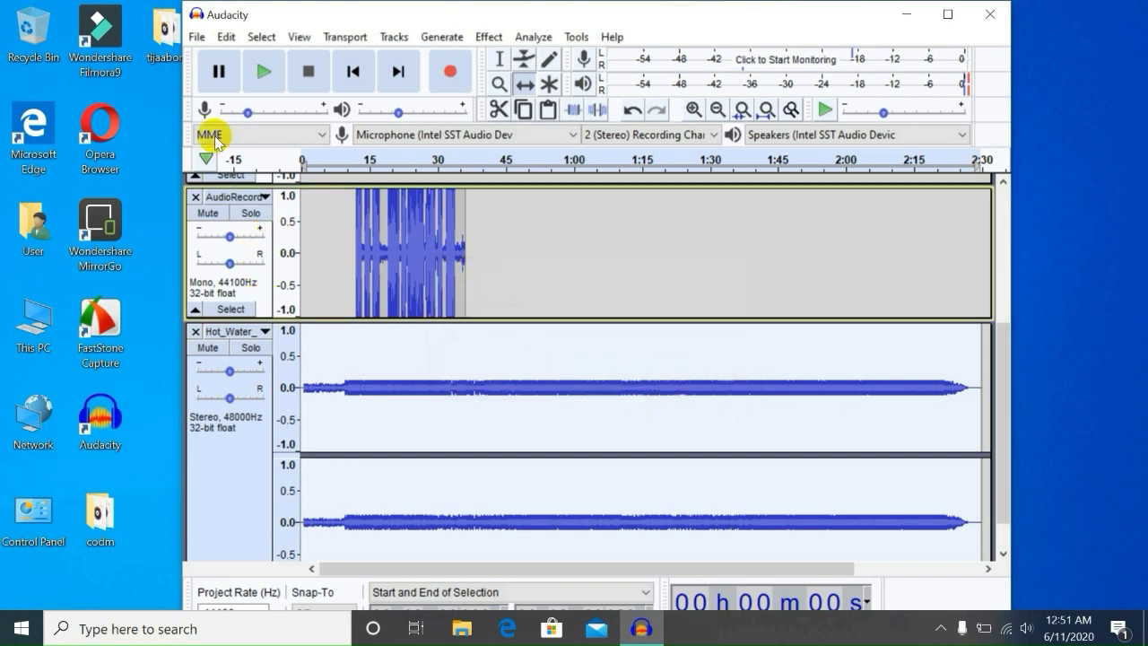
click(194, 40)
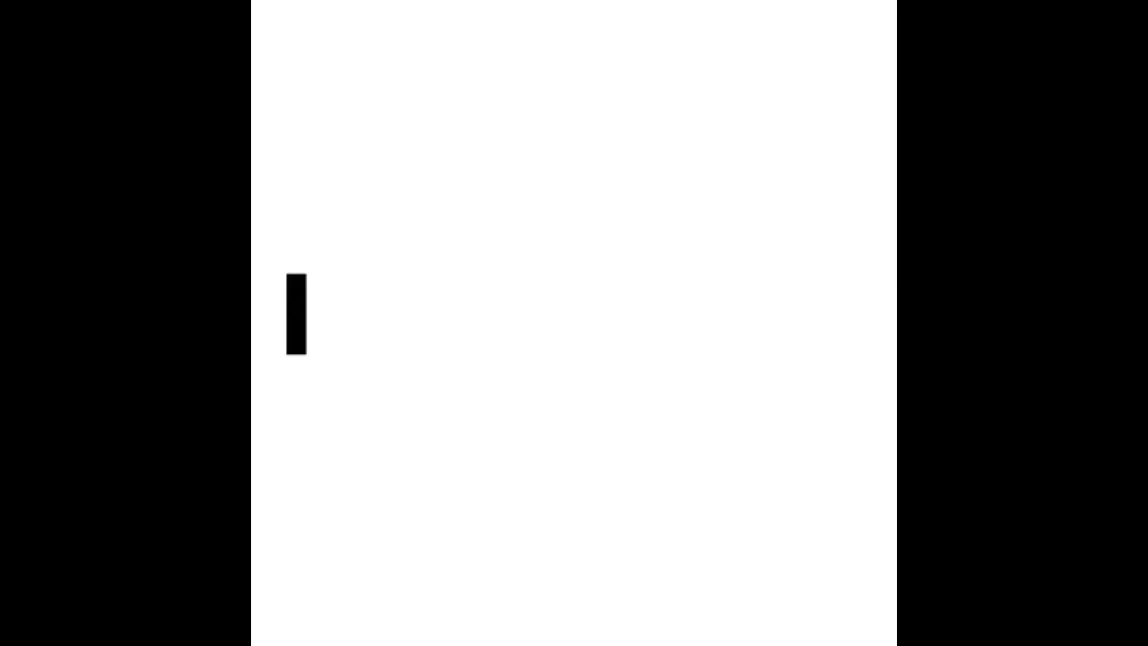